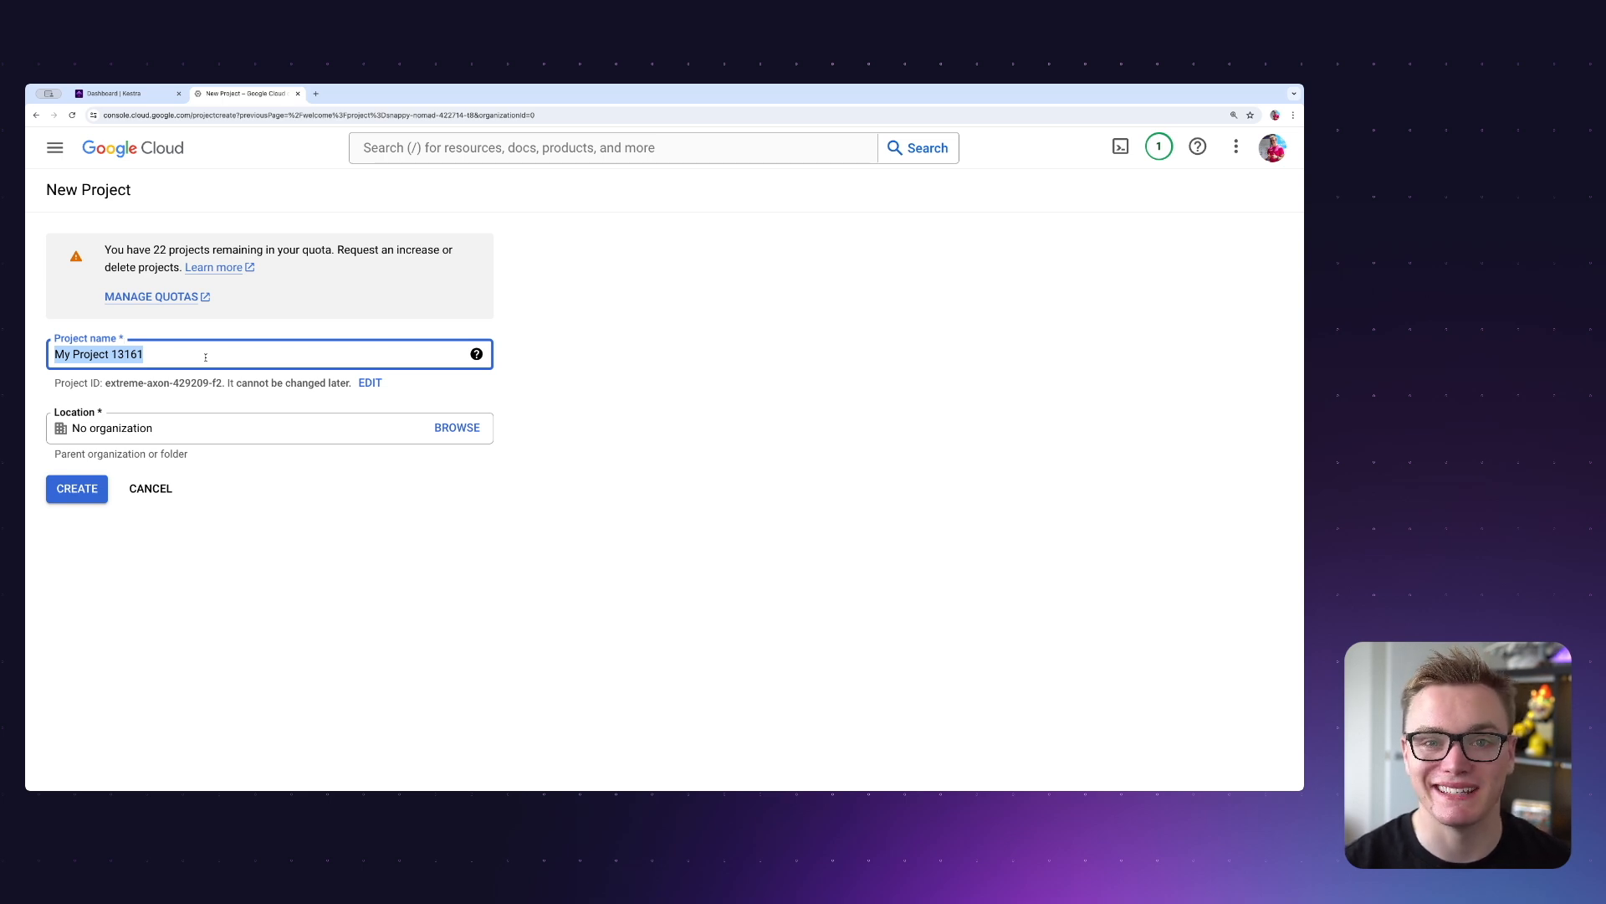
# Create a project named kestra-gcp with no organization and switch to it.
pyautogui.write('kestra-gcp')
pyautogui.click(248, 545)
pyautogui.click(77, 490)
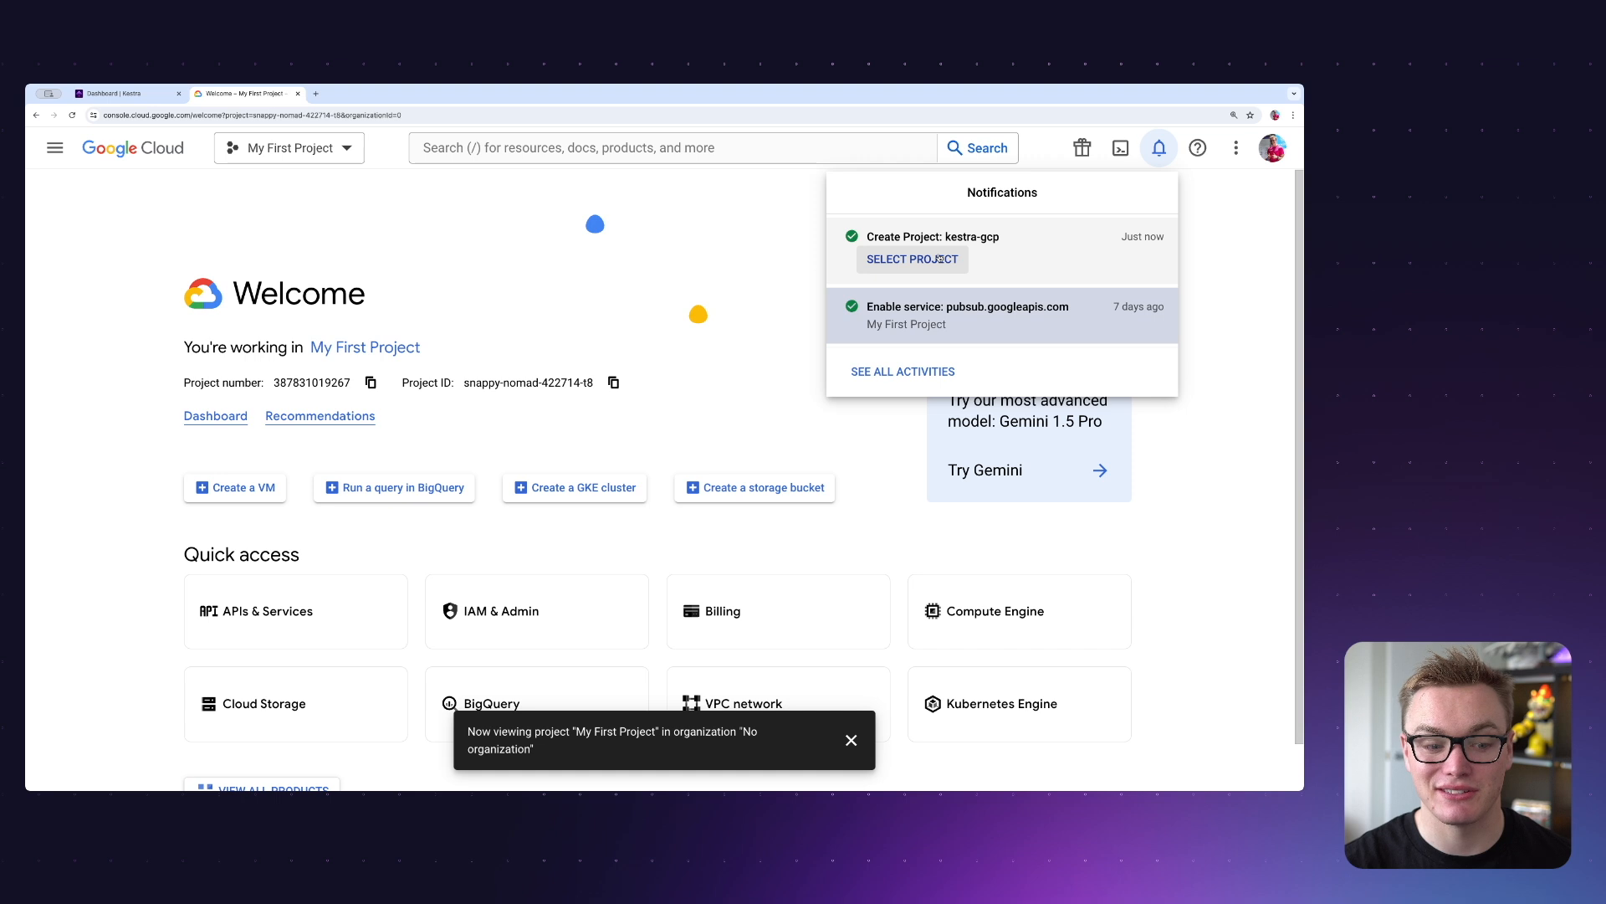
pyautogui.click(940, 260)
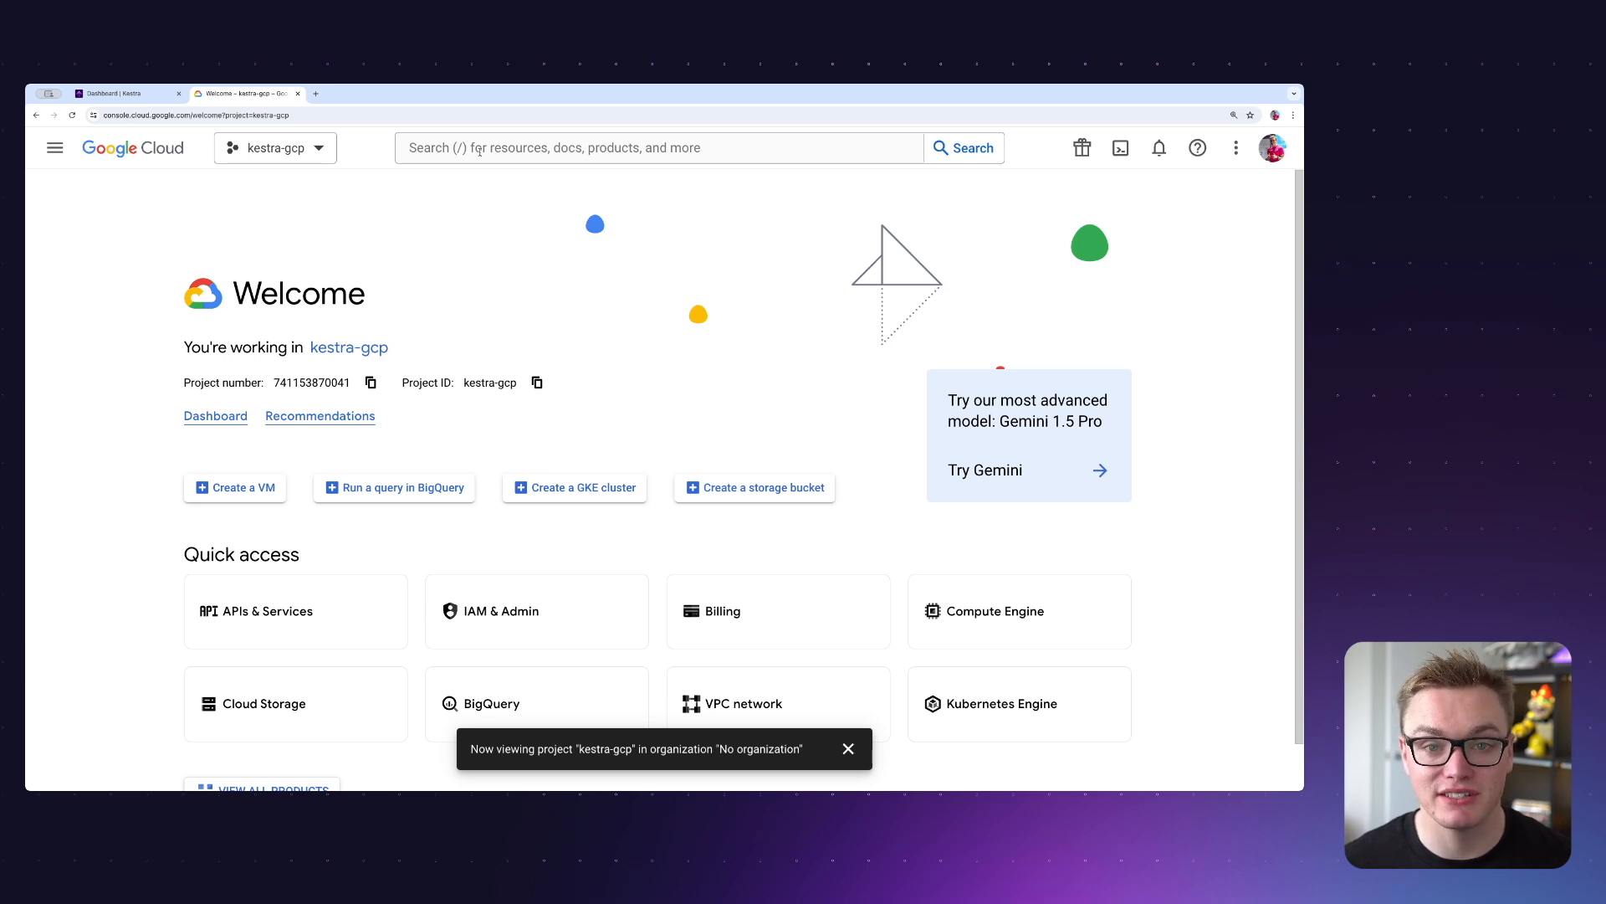
# Find the Batch API and enable it for the kestra-gcp project.
pyautogui.click(480, 151)
pyautogui.write('batch api')
pyautogui.click(472, 216)
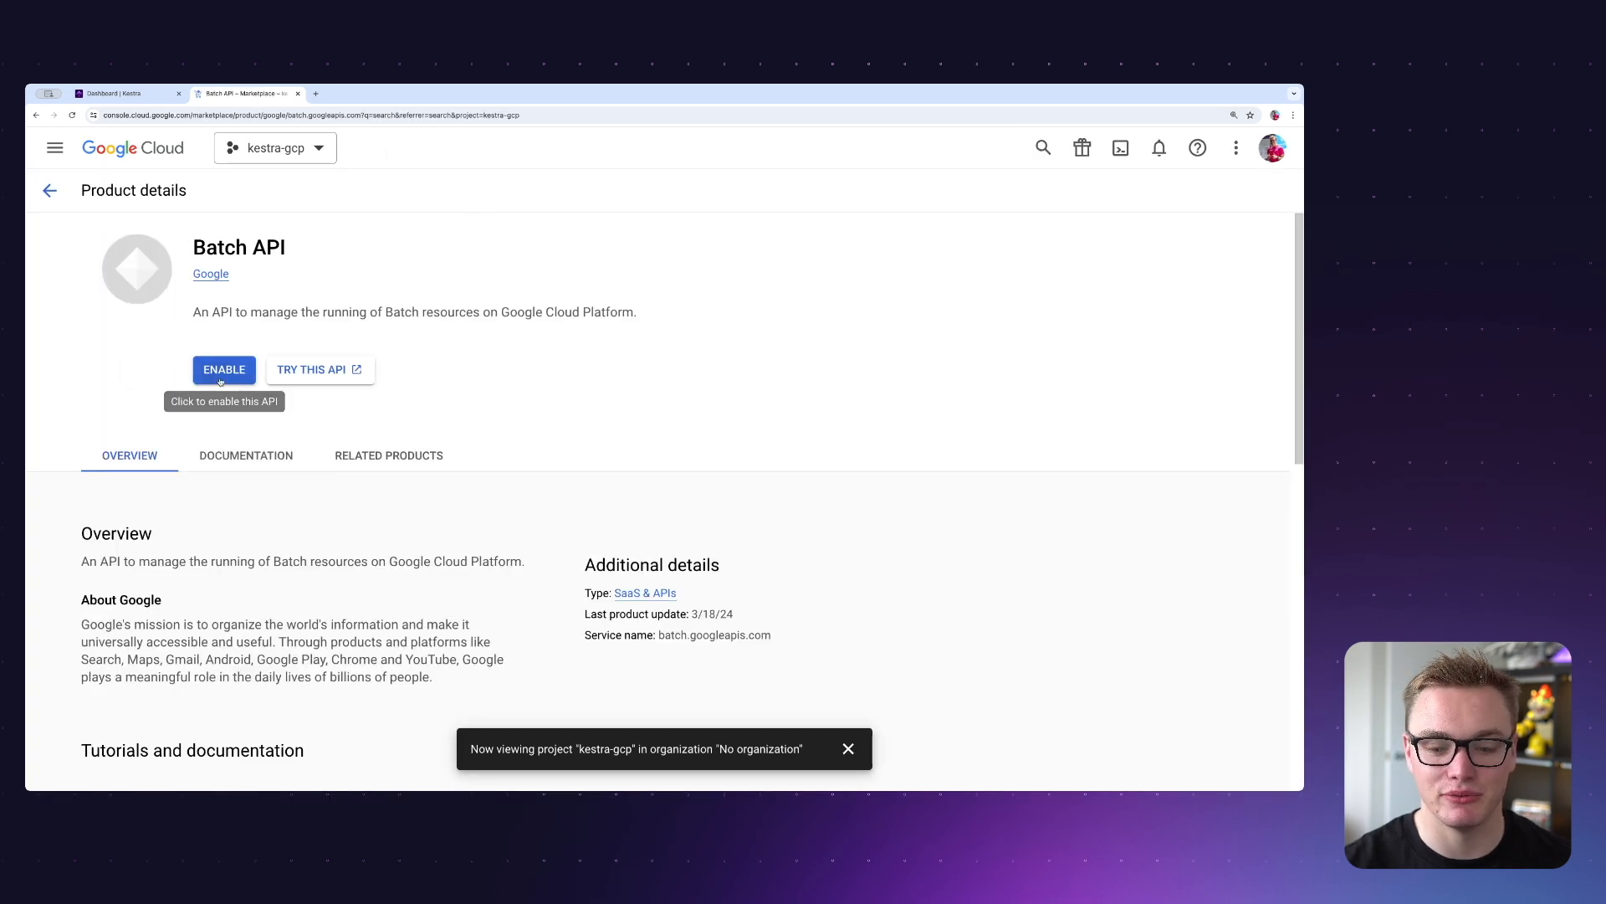
pyautogui.click(220, 373)
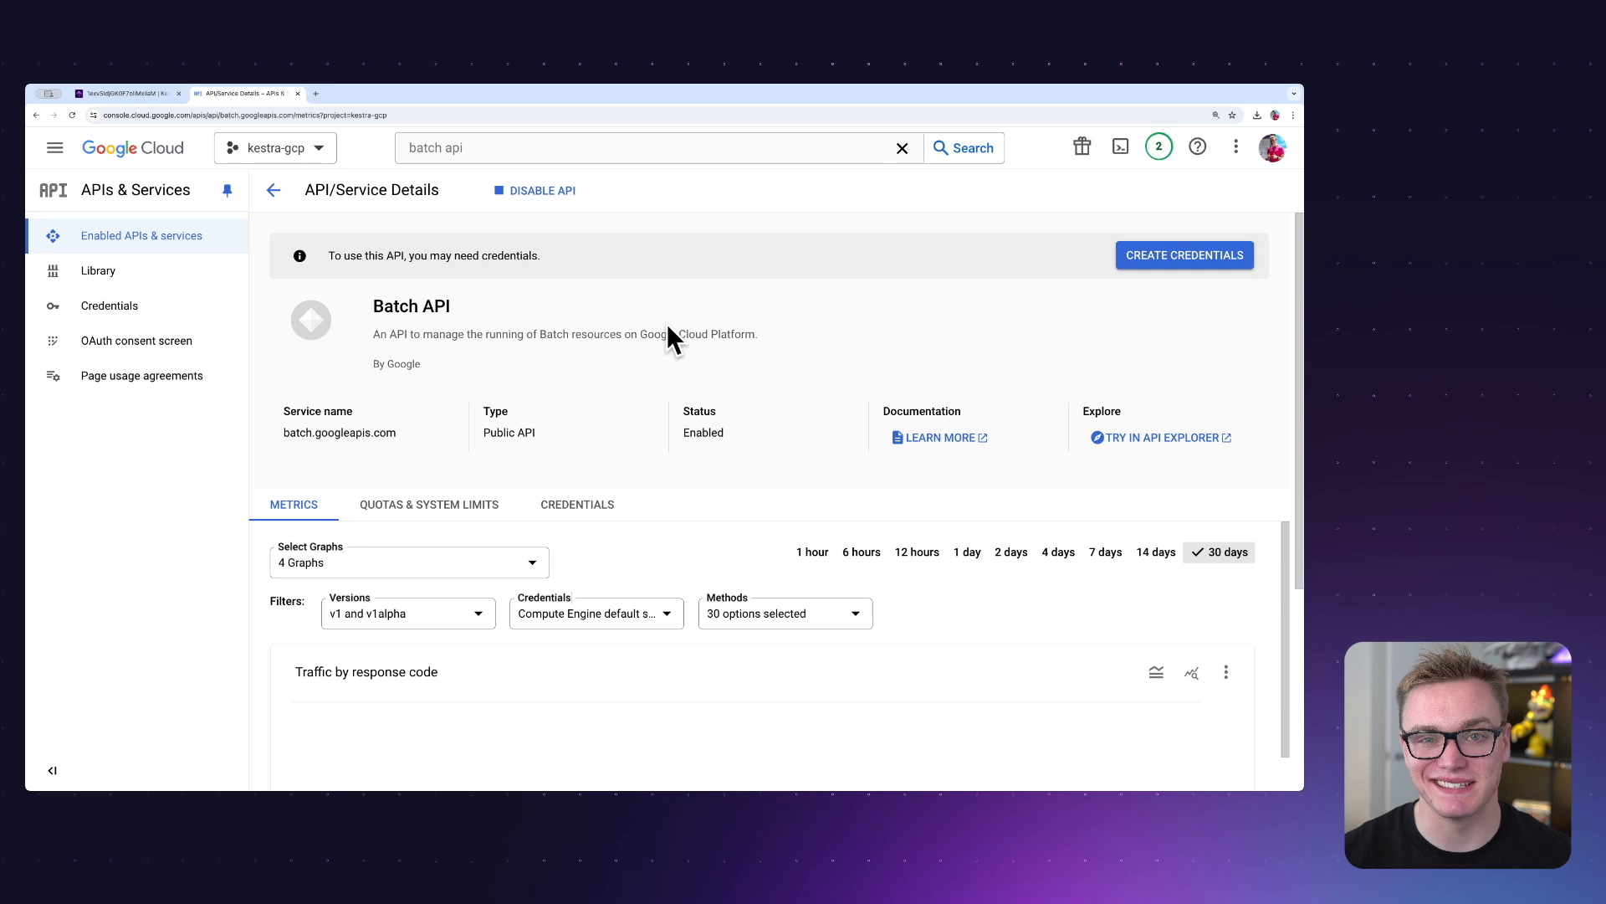
# Start Batch API credentials for application data and create a service account named kestra-gcp-taskrunner.
pyautogui.click(1176, 255)
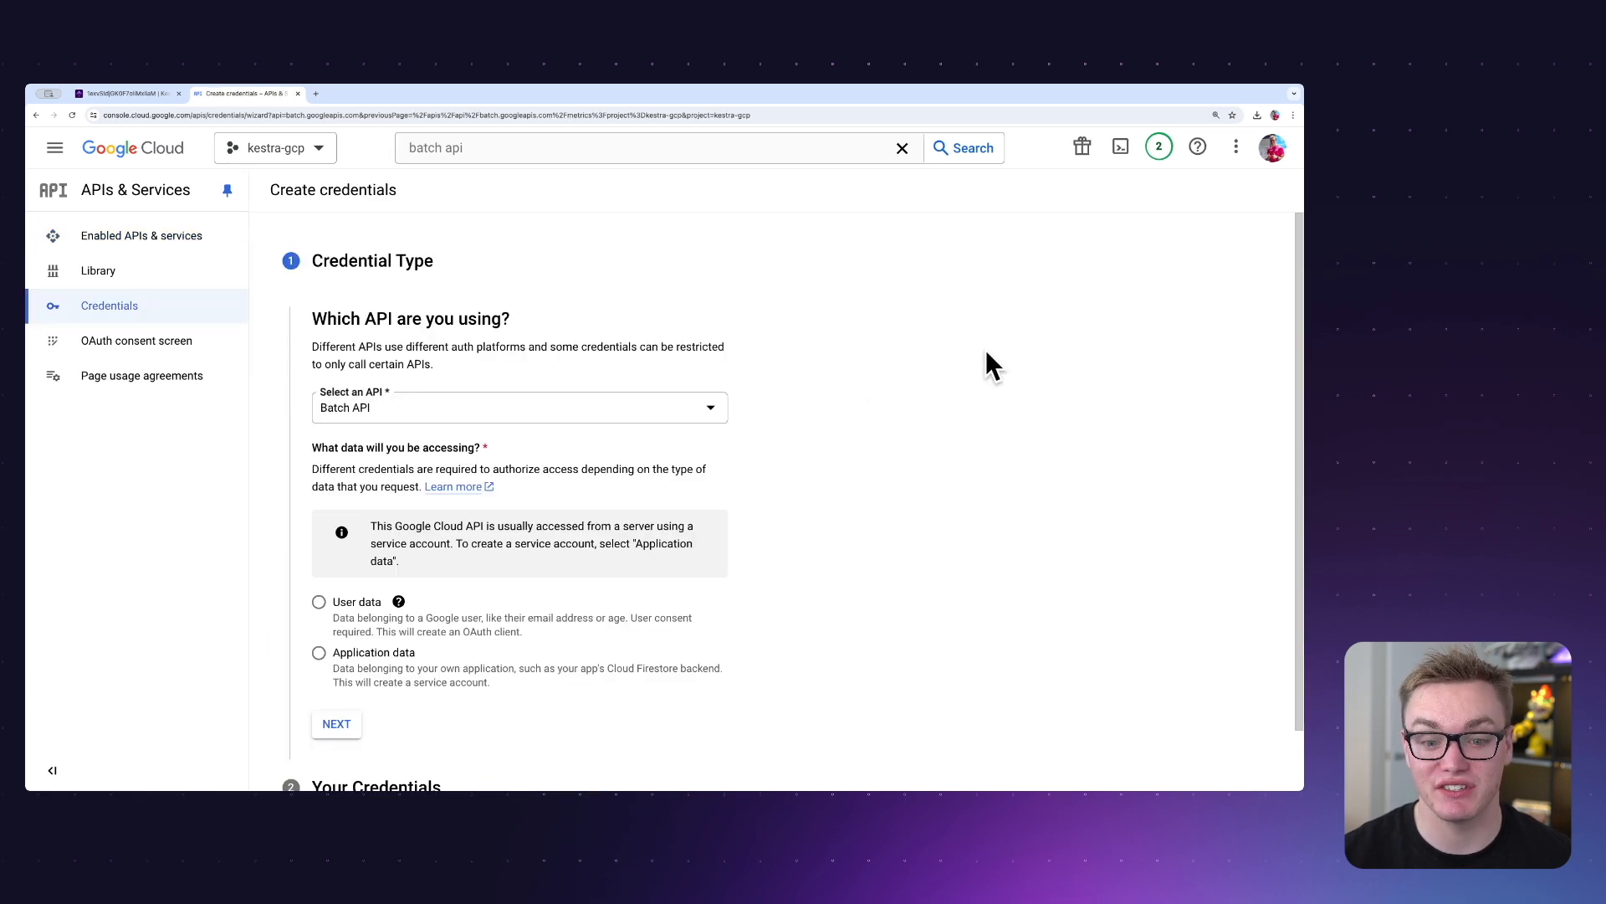
pyautogui.scroll(-2, 635, 451)
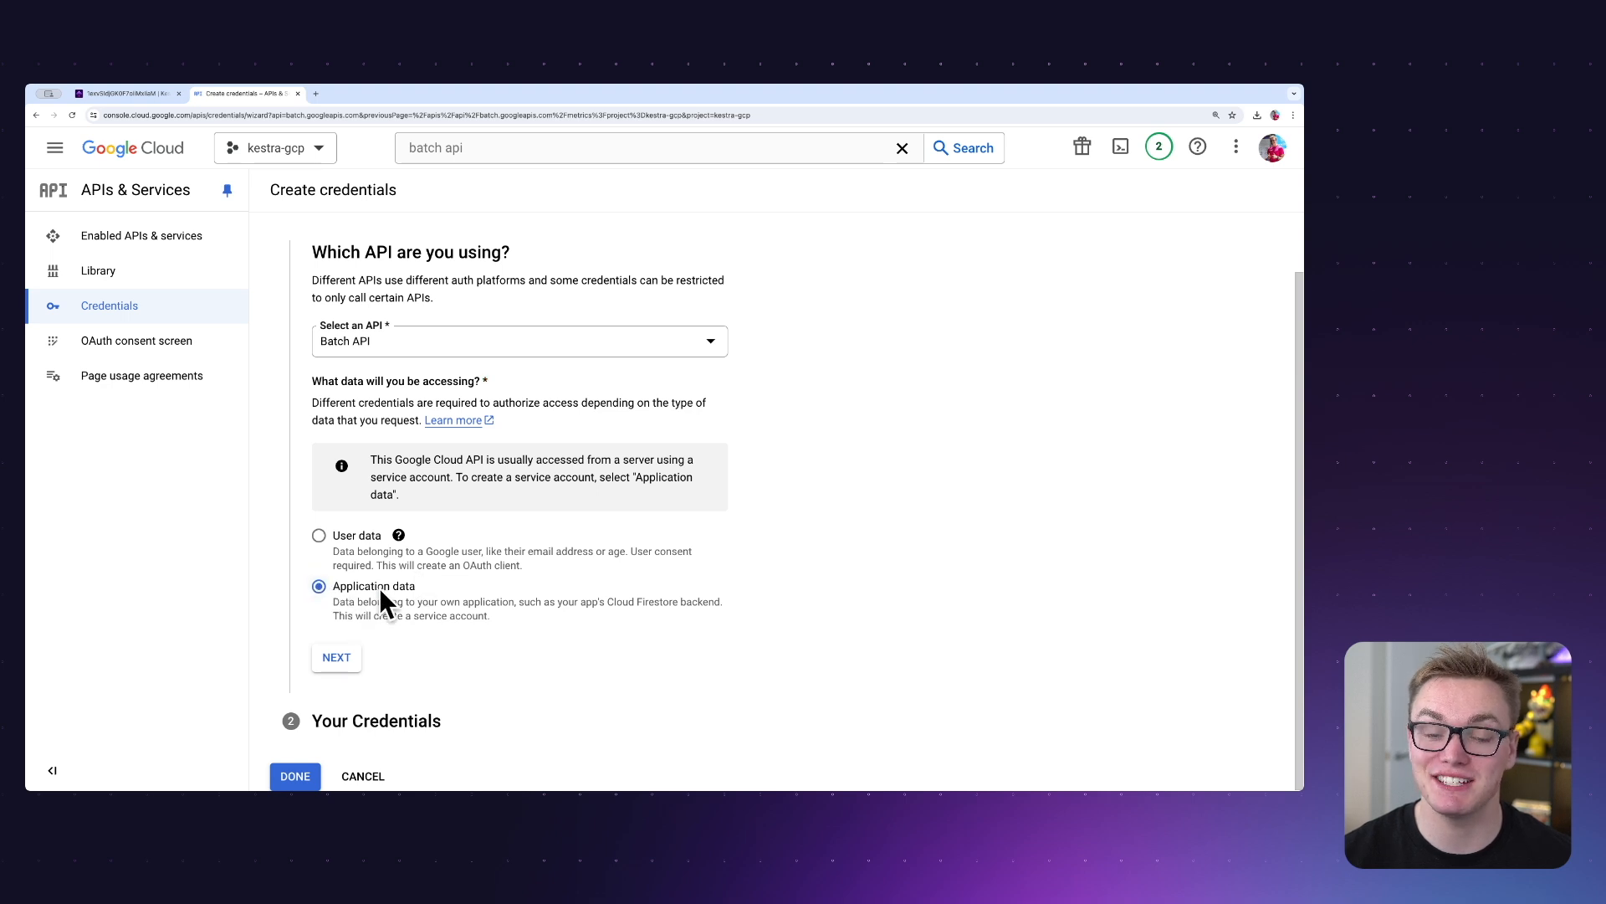
pyautogui.click(343, 657)
pyautogui.click(390, 290)
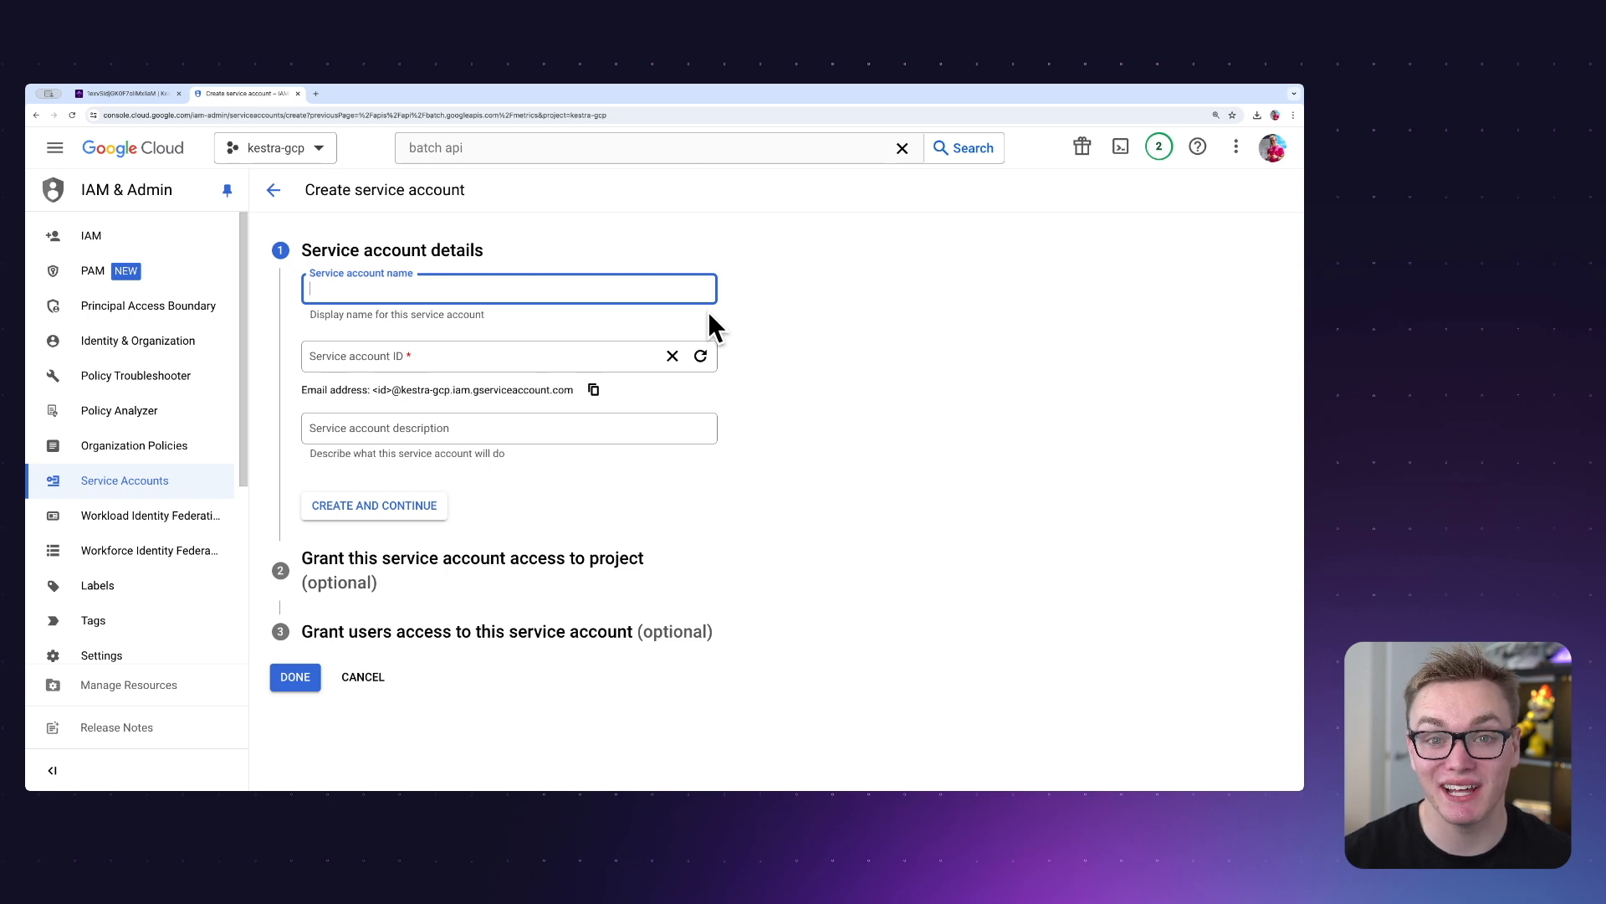
pyautogui.write('kestra-gcp-taskrunner')
pyautogui.click(410, 505)
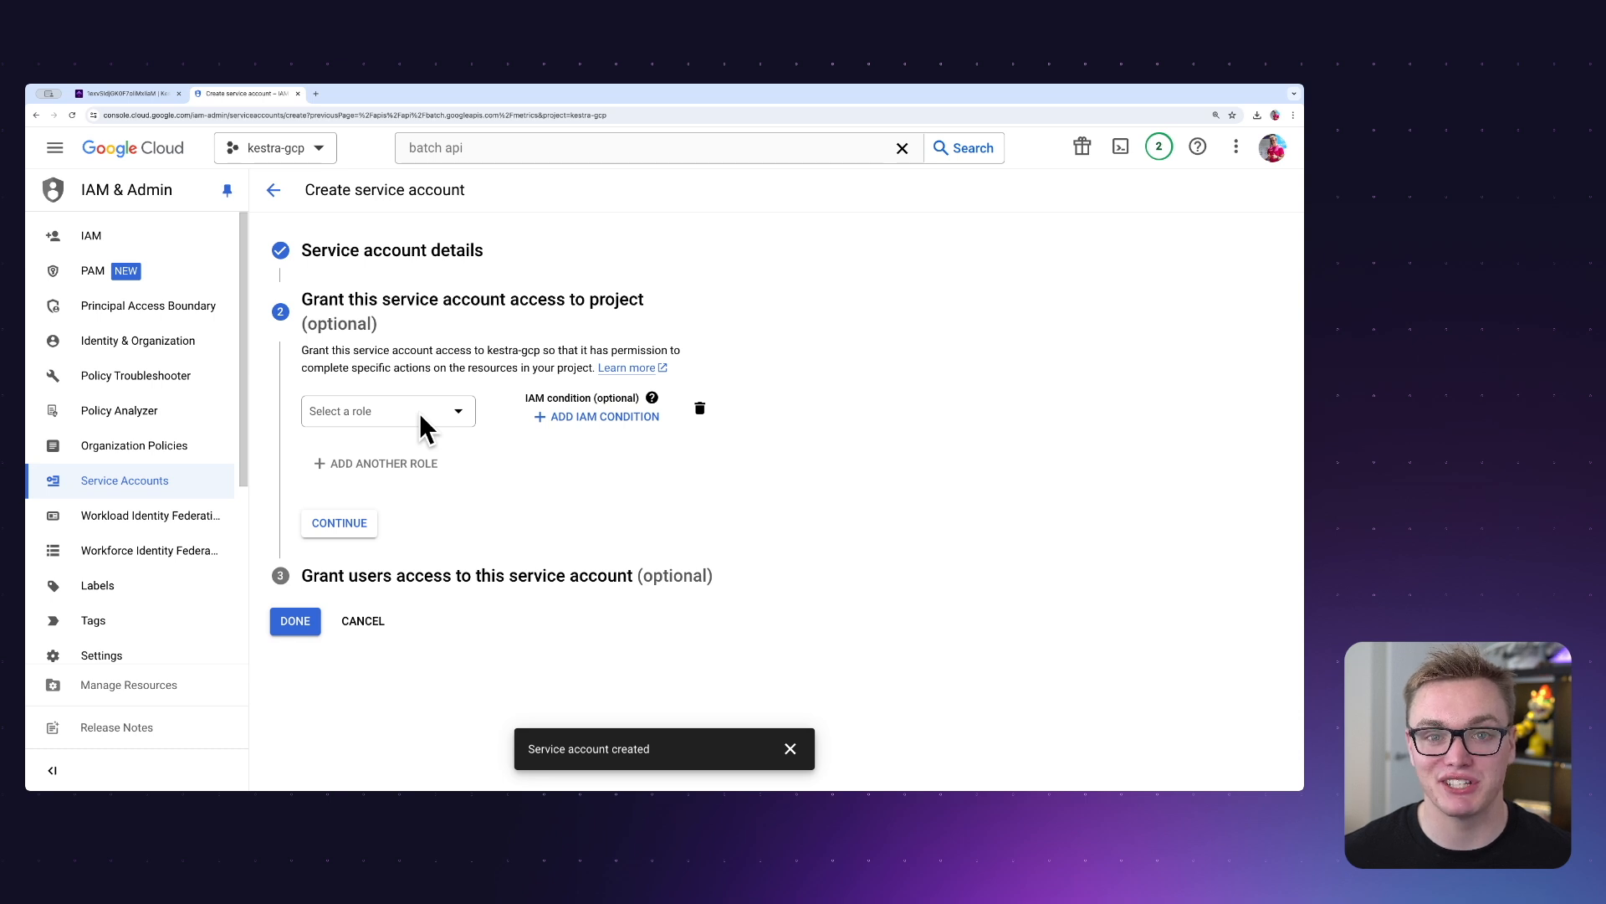
# Grant the new service account the roles Batch Job Editor, Logs Viewer and Storage Object Admin, and finish its setup.
pyautogui.click(421, 415)
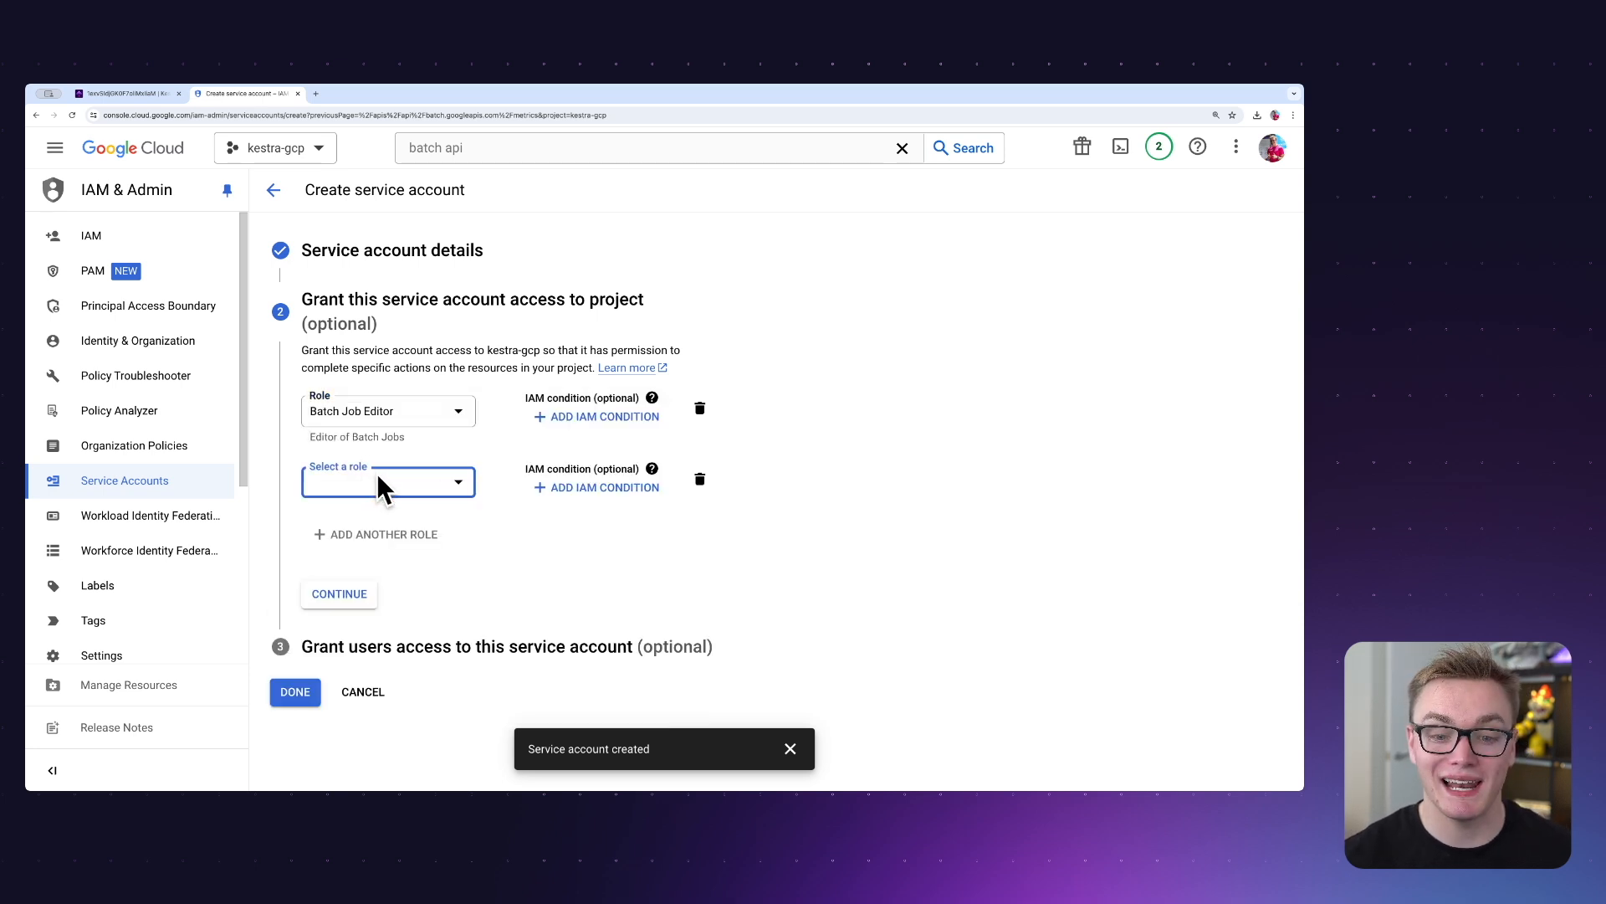
pyautogui.click(376, 477)
pyautogui.write('lo')
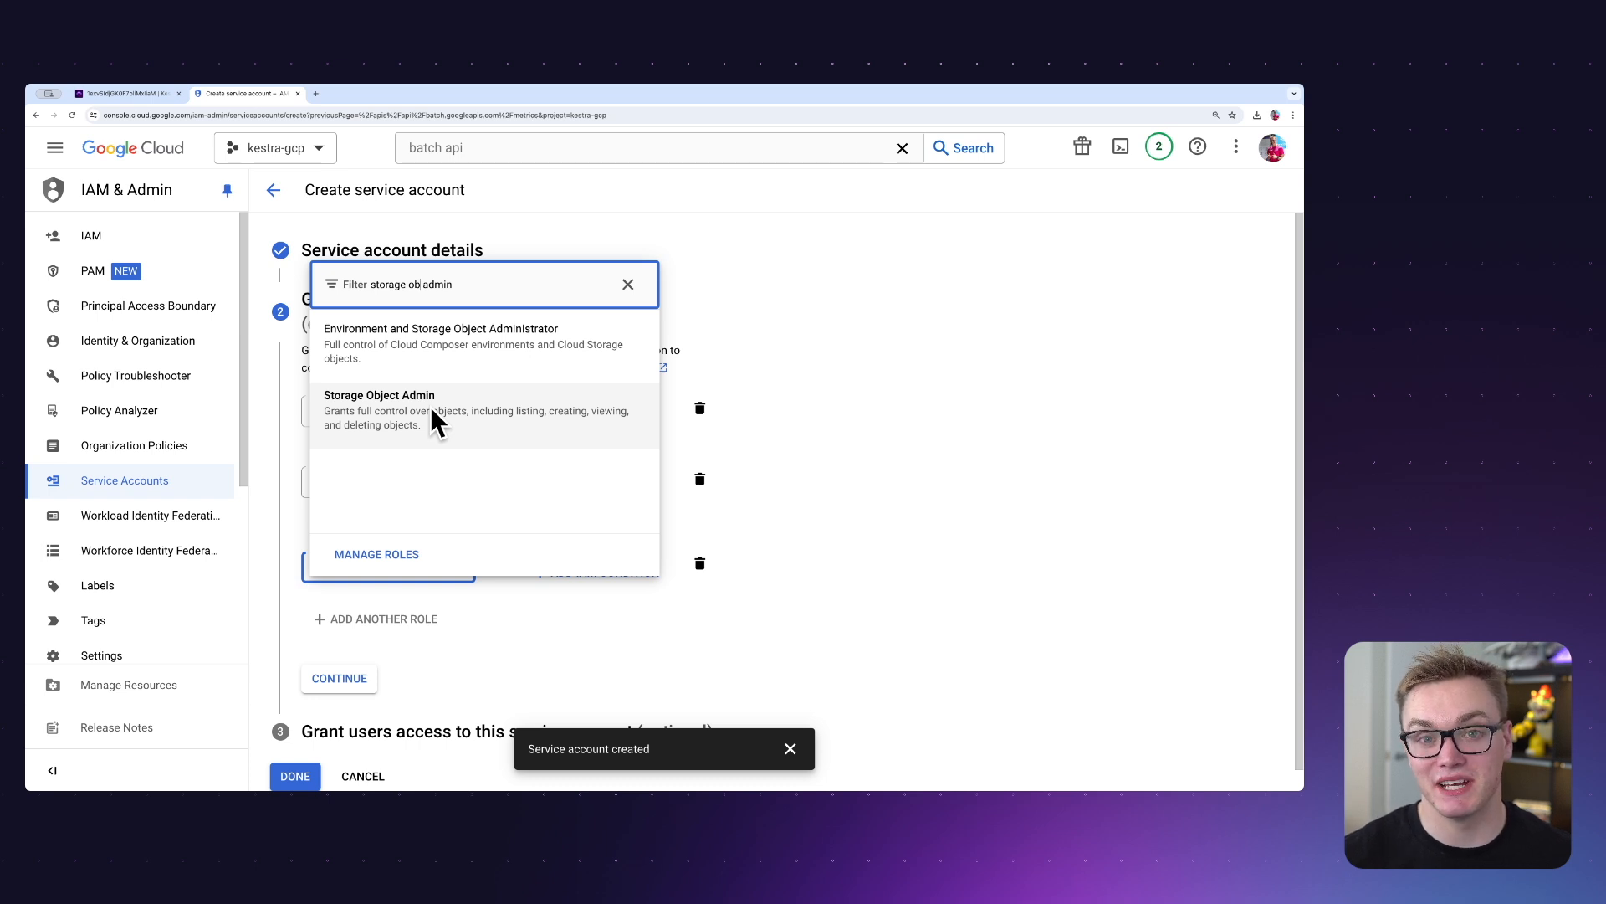
pyautogui.click(431, 410)
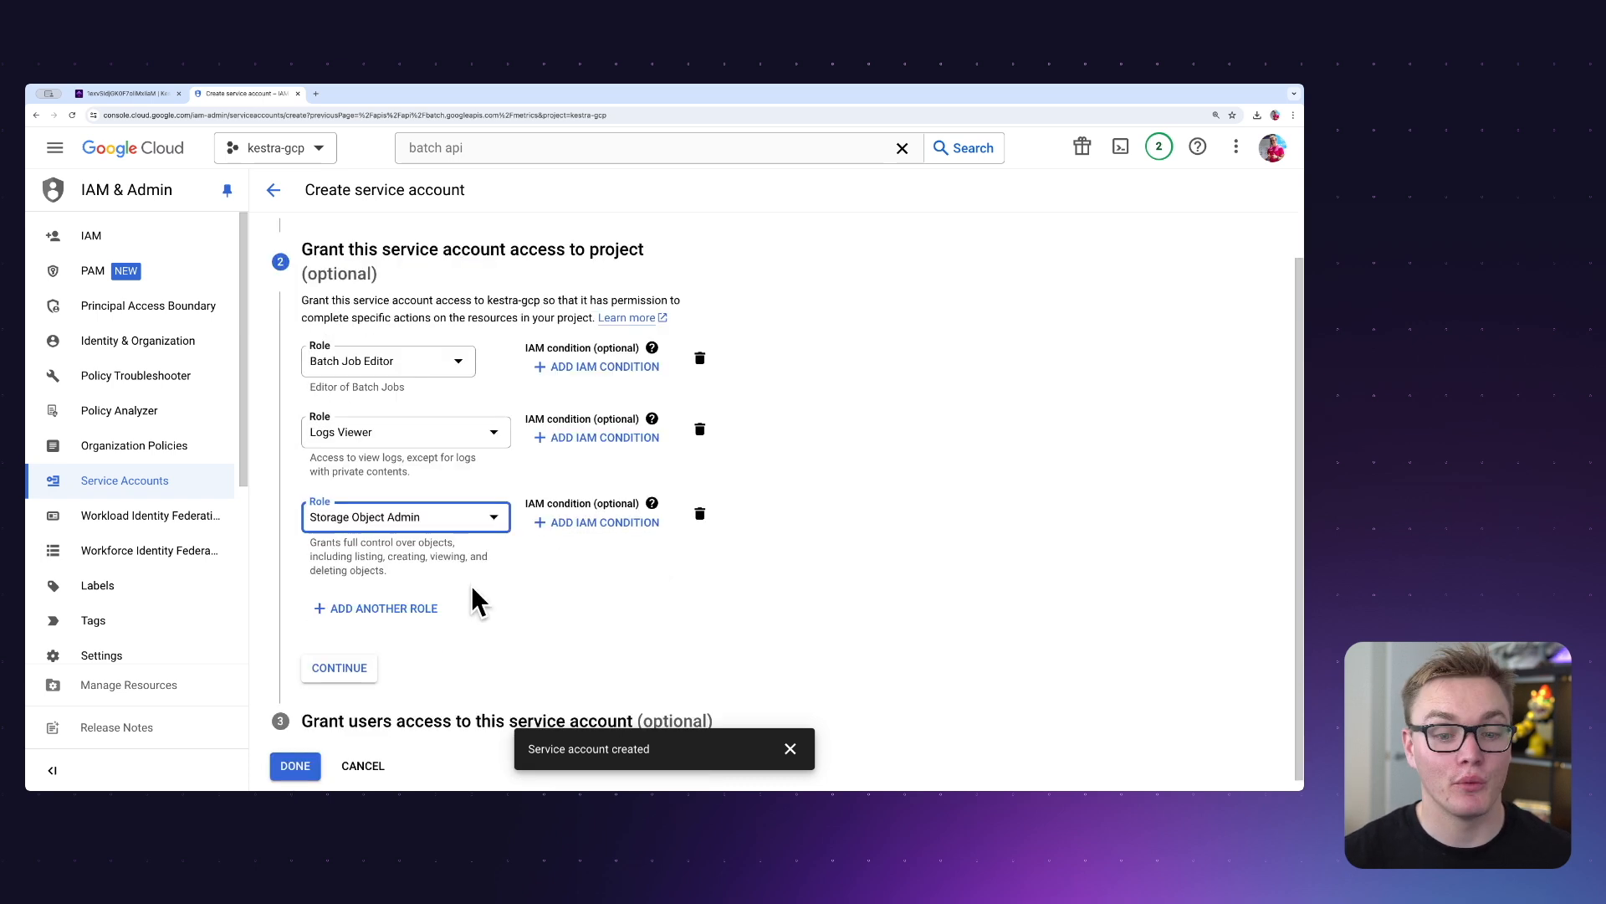
pyautogui.click(344, 667)
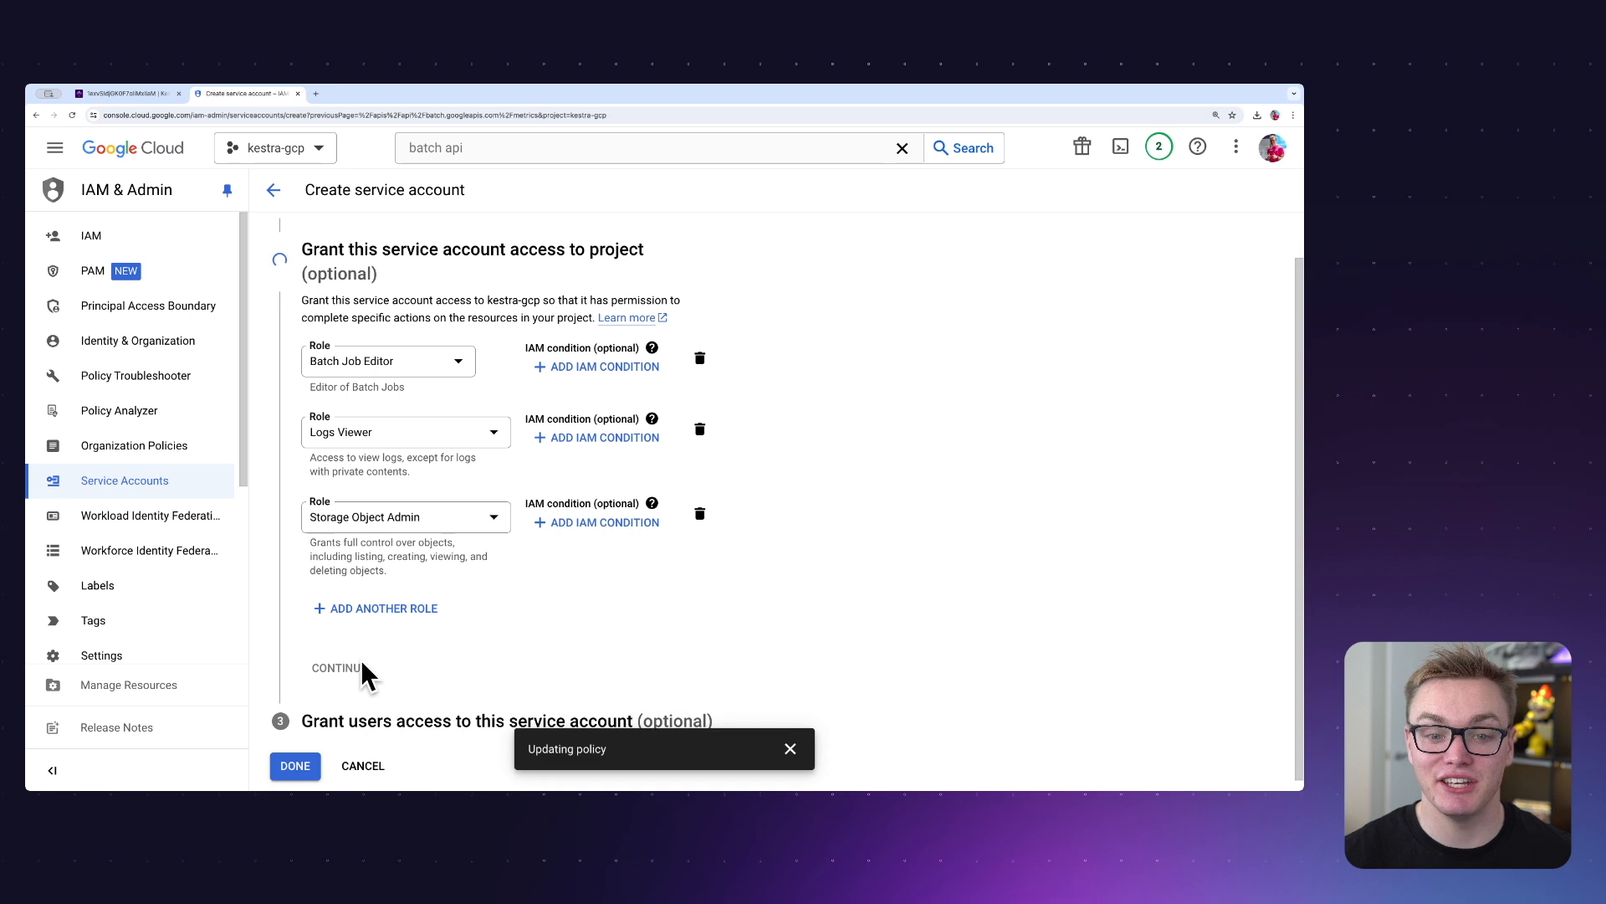
pyautogui.click(294, 608)
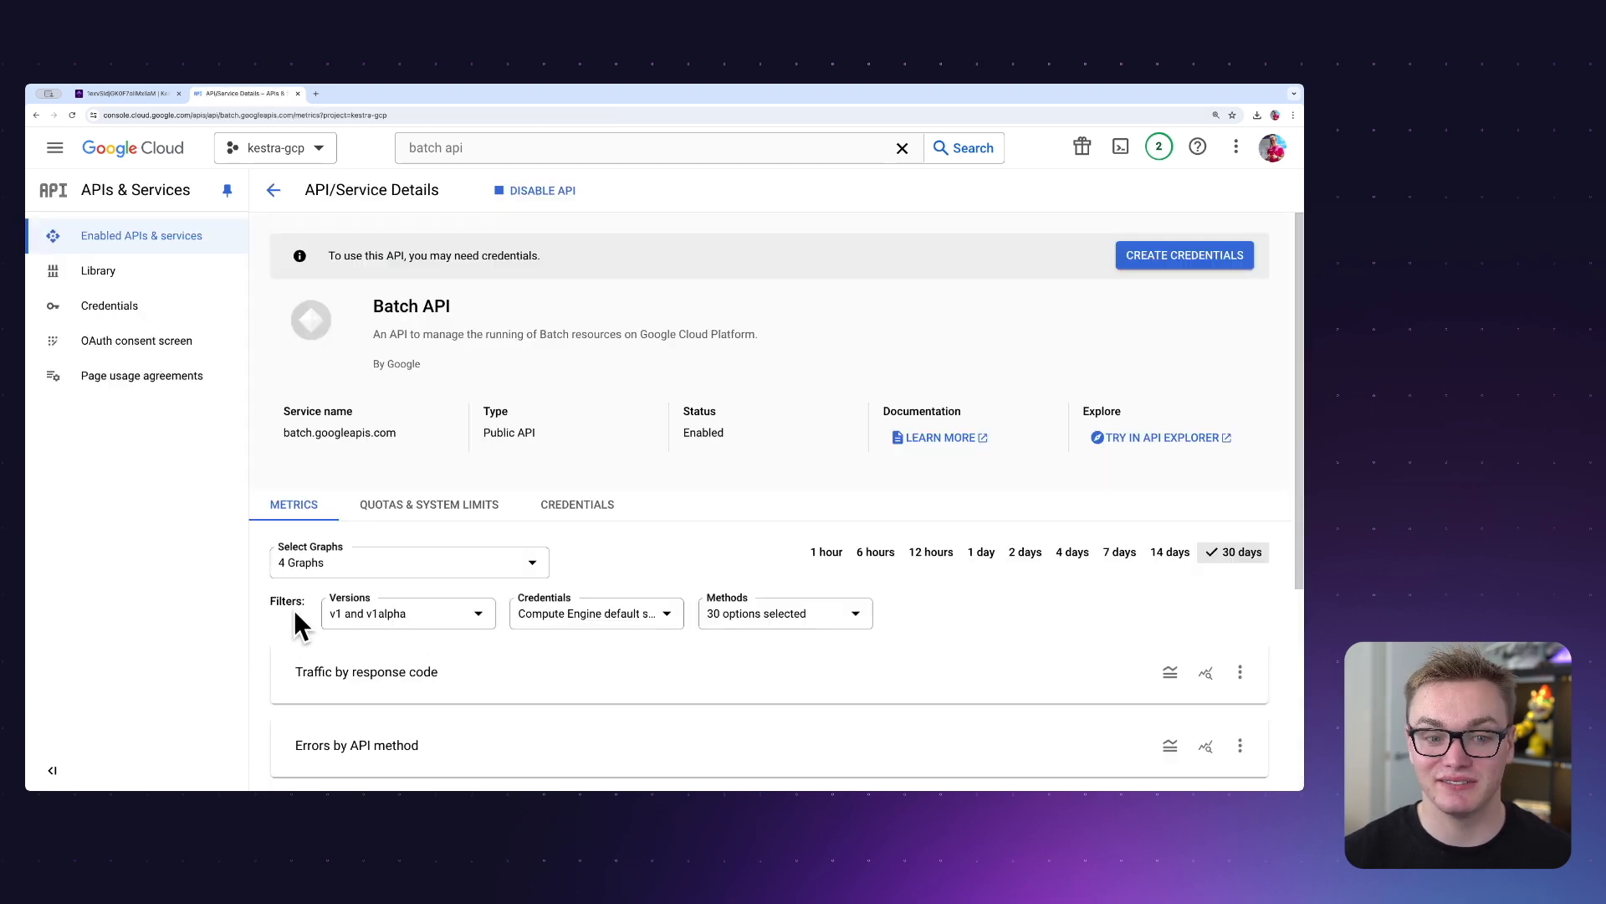
# Find the kestra-gcp-taskrunner service account in the project's service accounts and copy its email address.
pyautogui.click(178, 301)
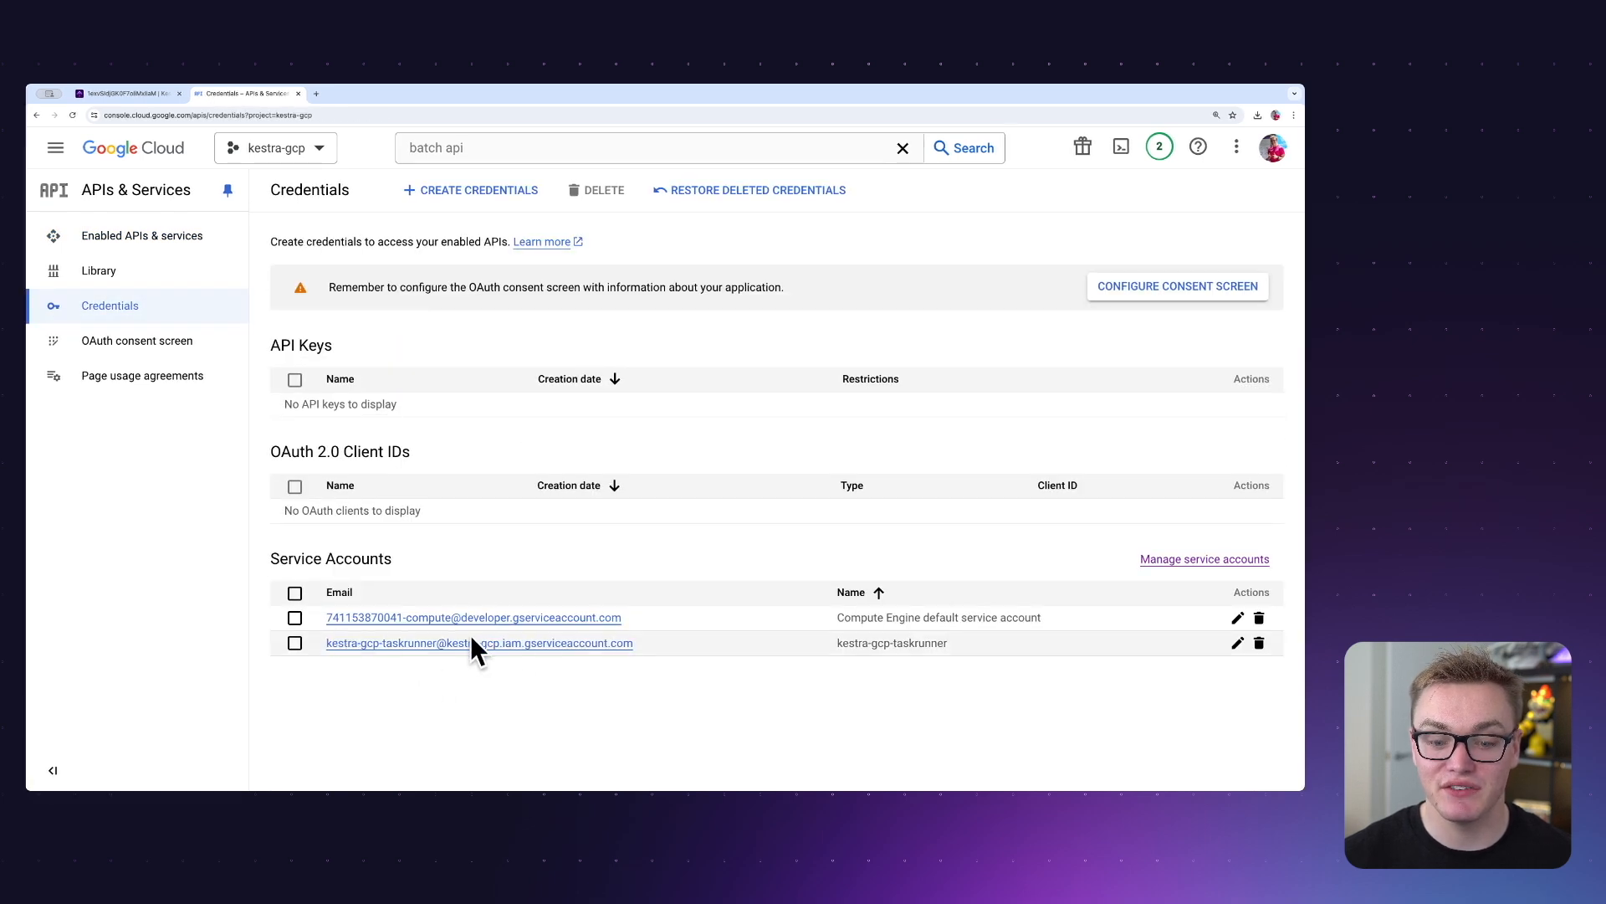
pyautogui.click(573, 621)
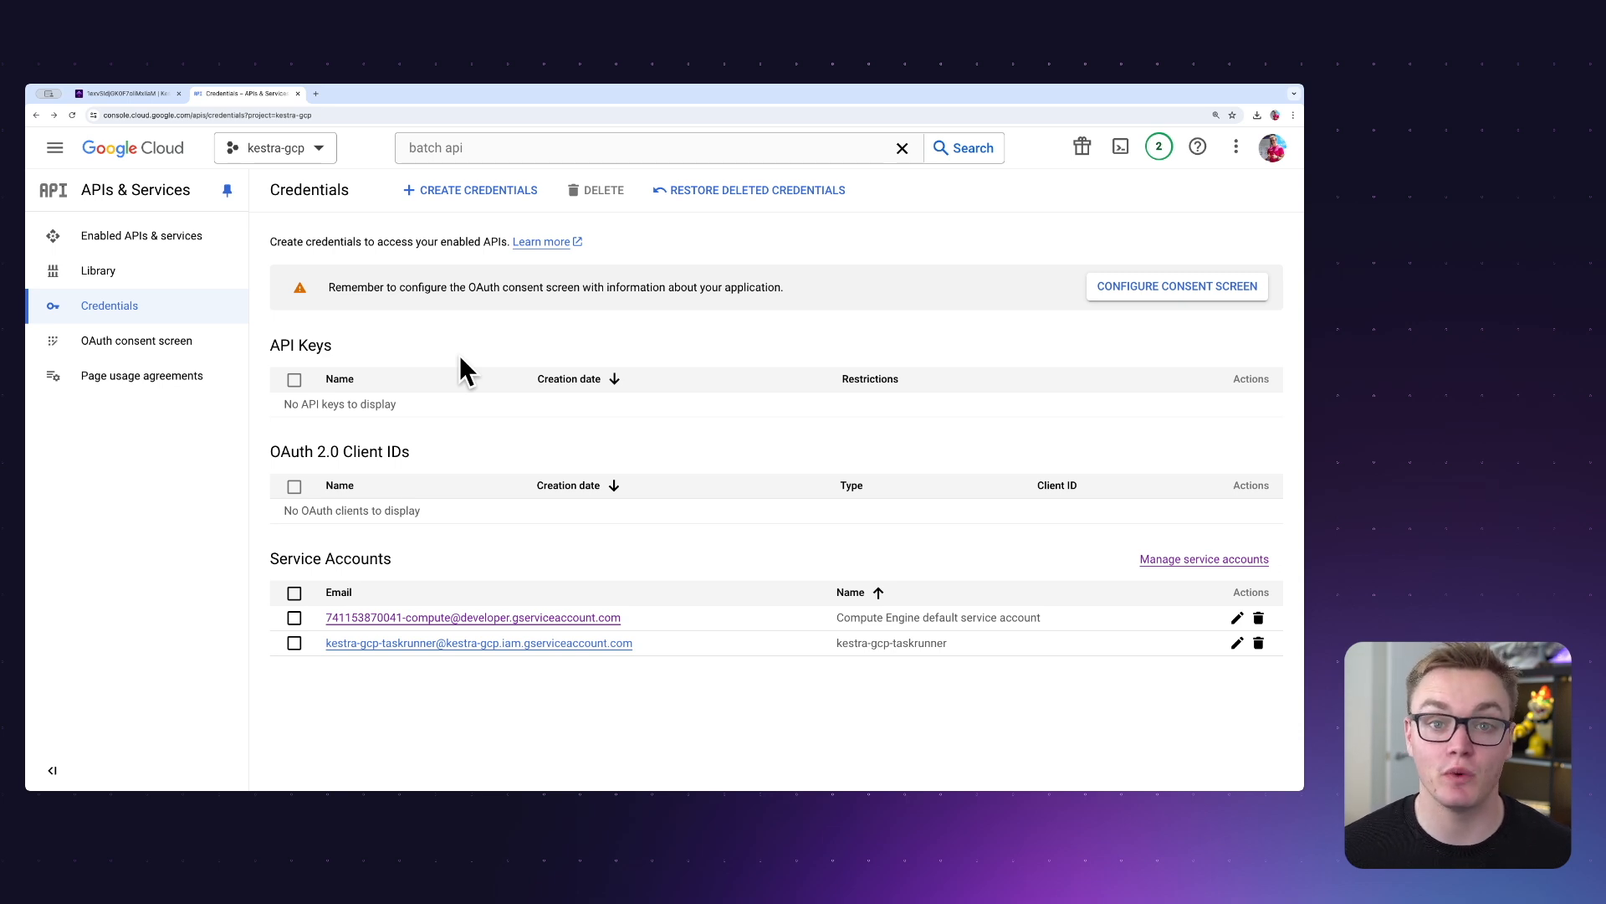
pyautogui.click(489, 527)
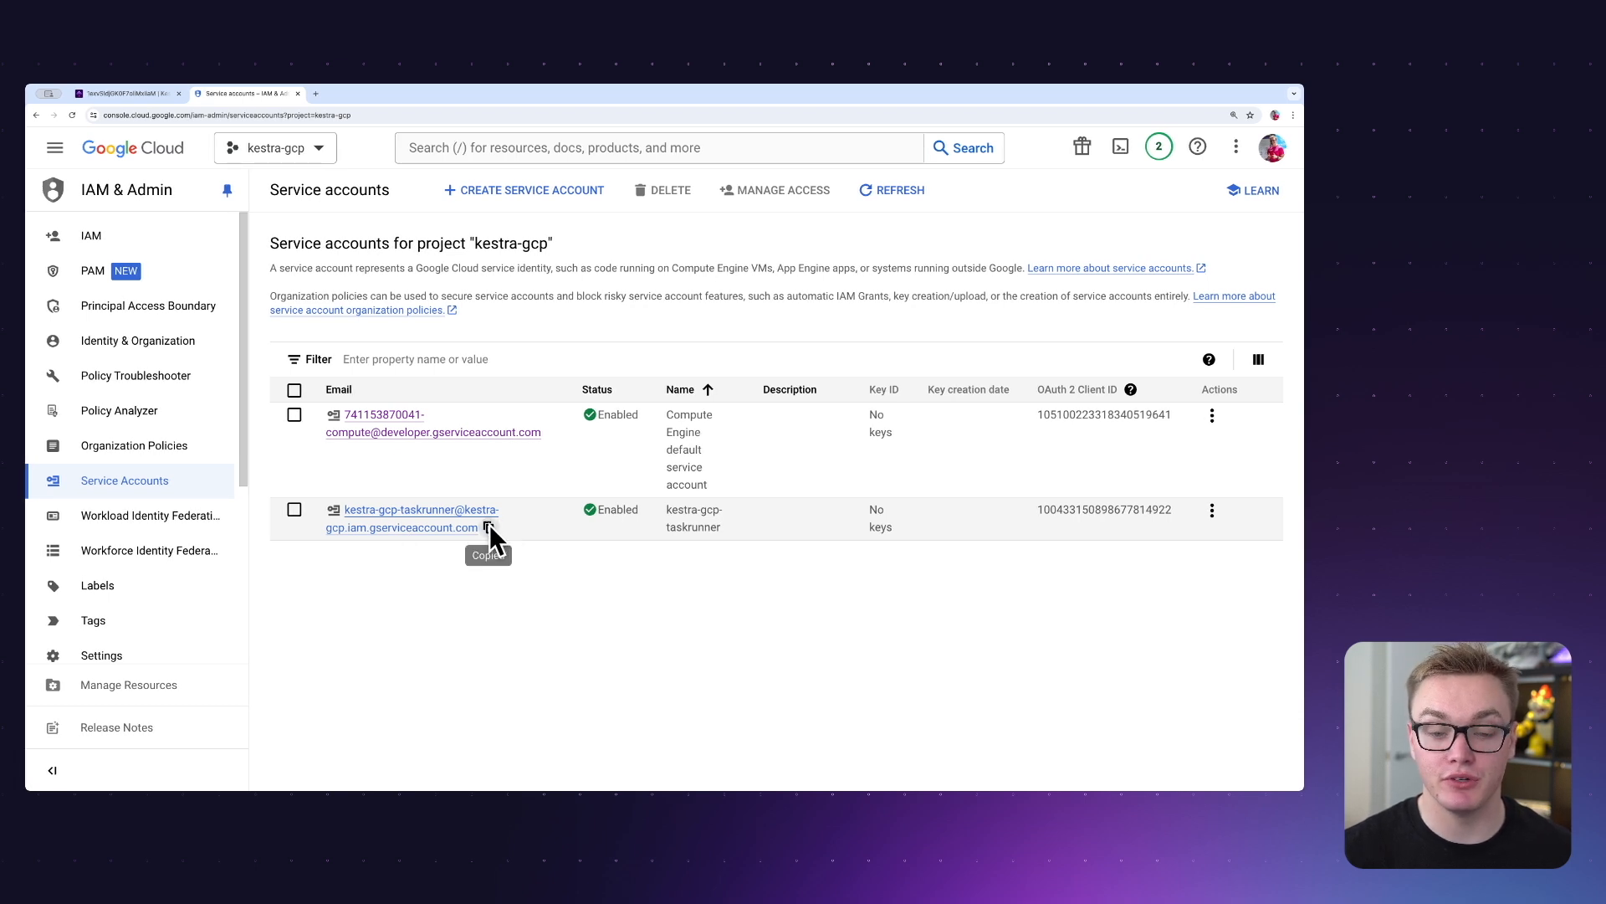
# In the Compute Engine default service account's permissions, start granting access and add the kestra-gcp-taskrunner account as a new principal.
pyautogui.click(398, 432)
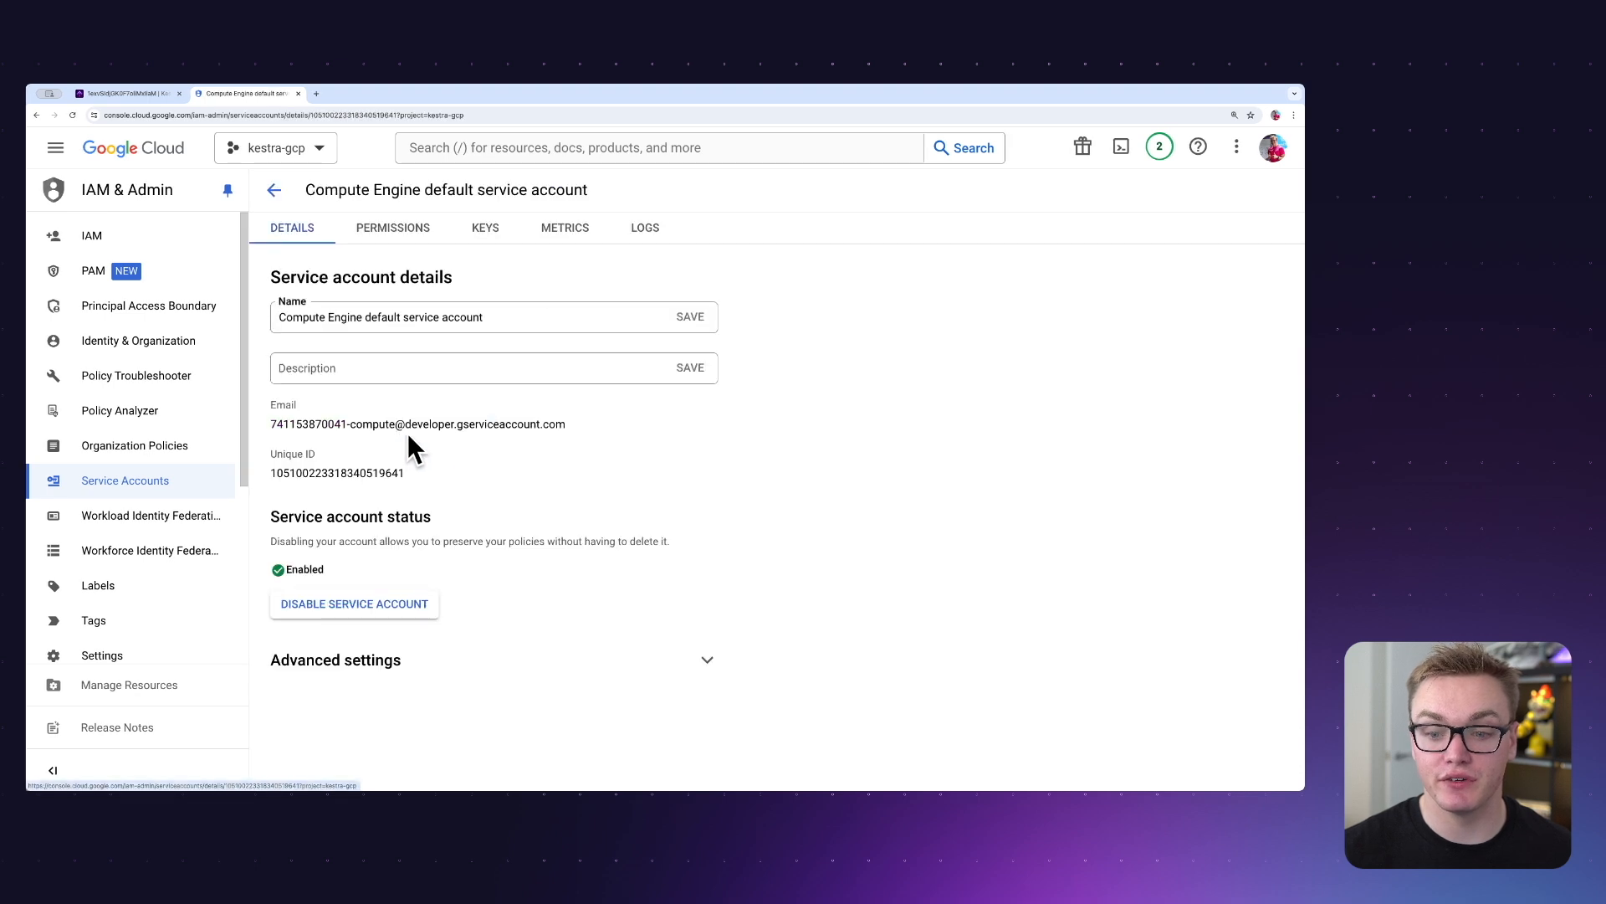
pyautogui.click(403, 223)
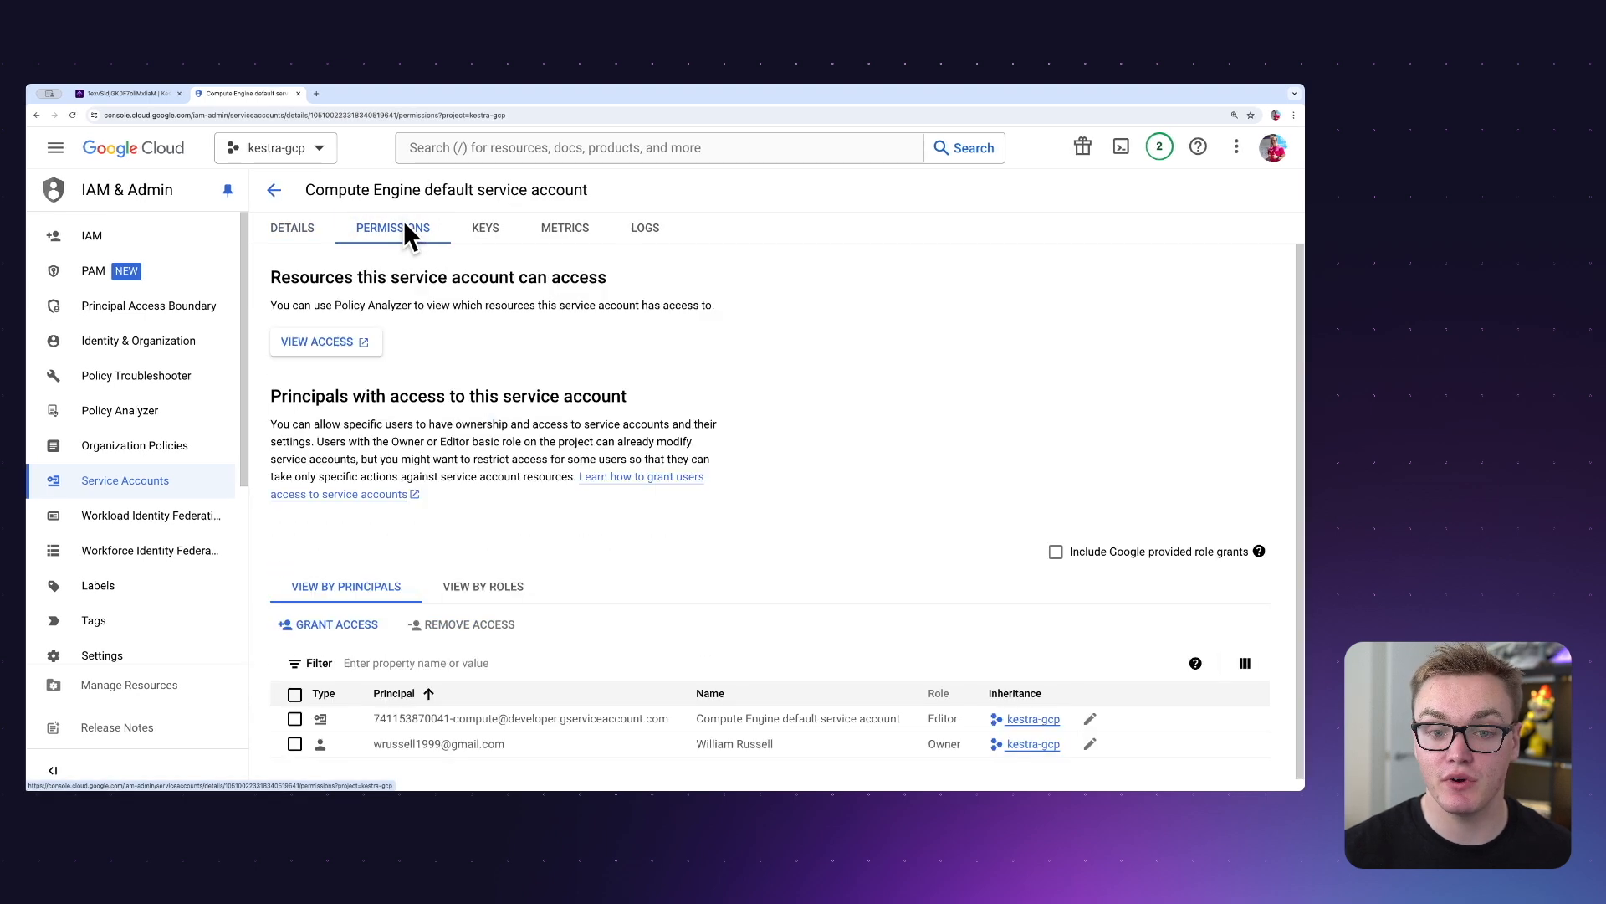
pyautogui.click(333, 631)
pyautogui.click(729, 436)
pyautogui.hotkey('ctrl', 'v')
pyautogui.click(735, 479)
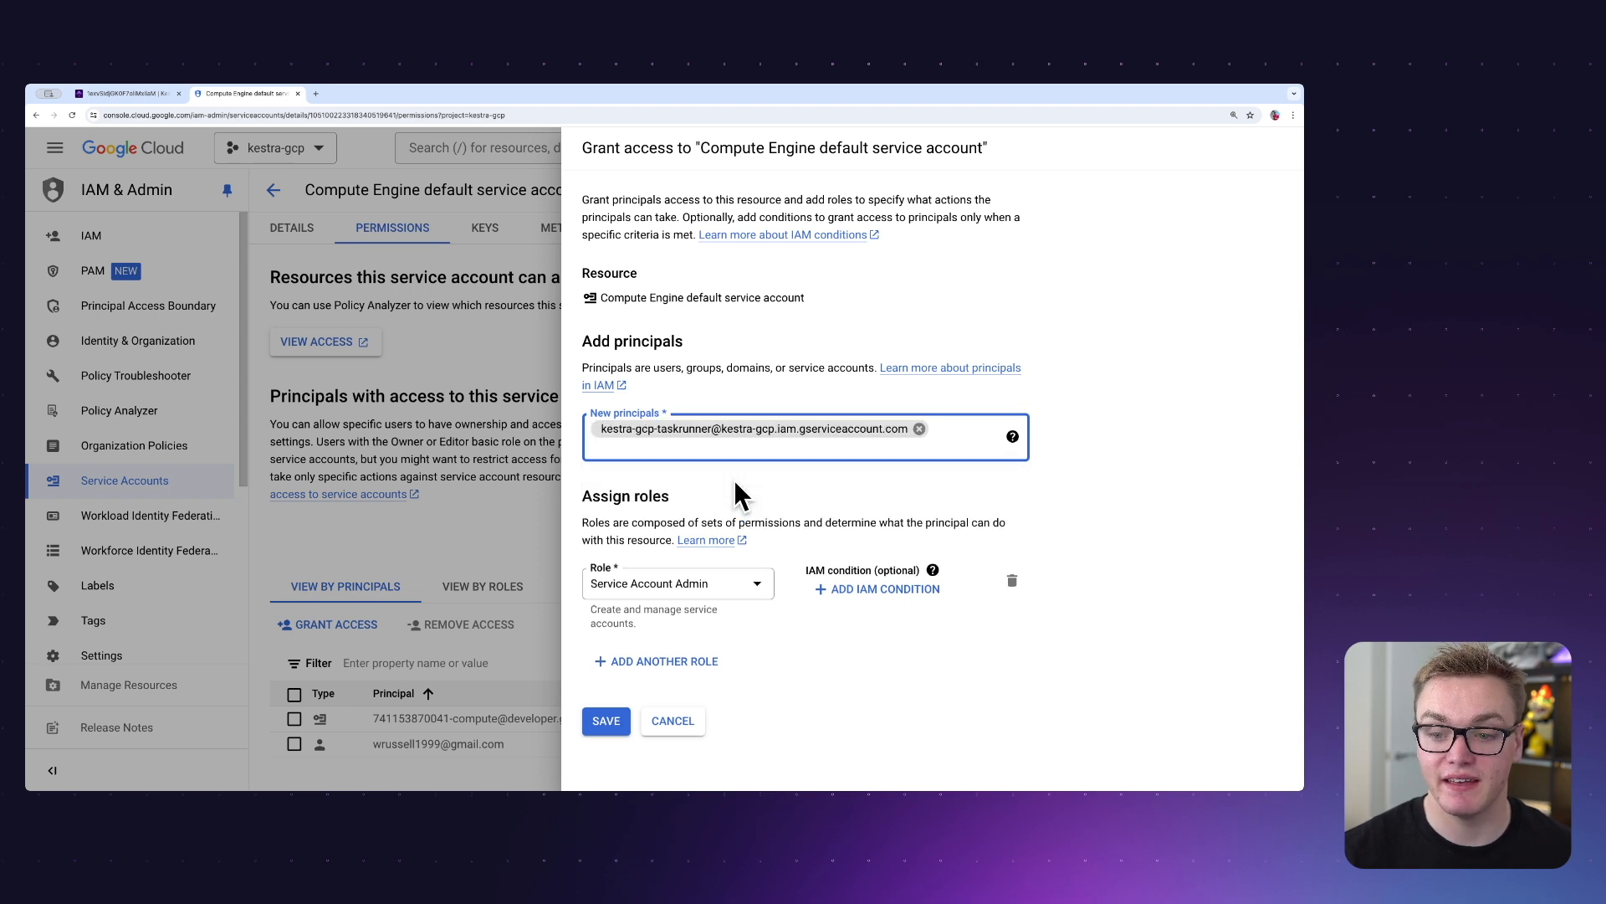
# Assign the Service Account User role to the new principal and save the access grant.
pyautogui.click(705, 591)
pyautogui.scroll(-2, 836, 502)
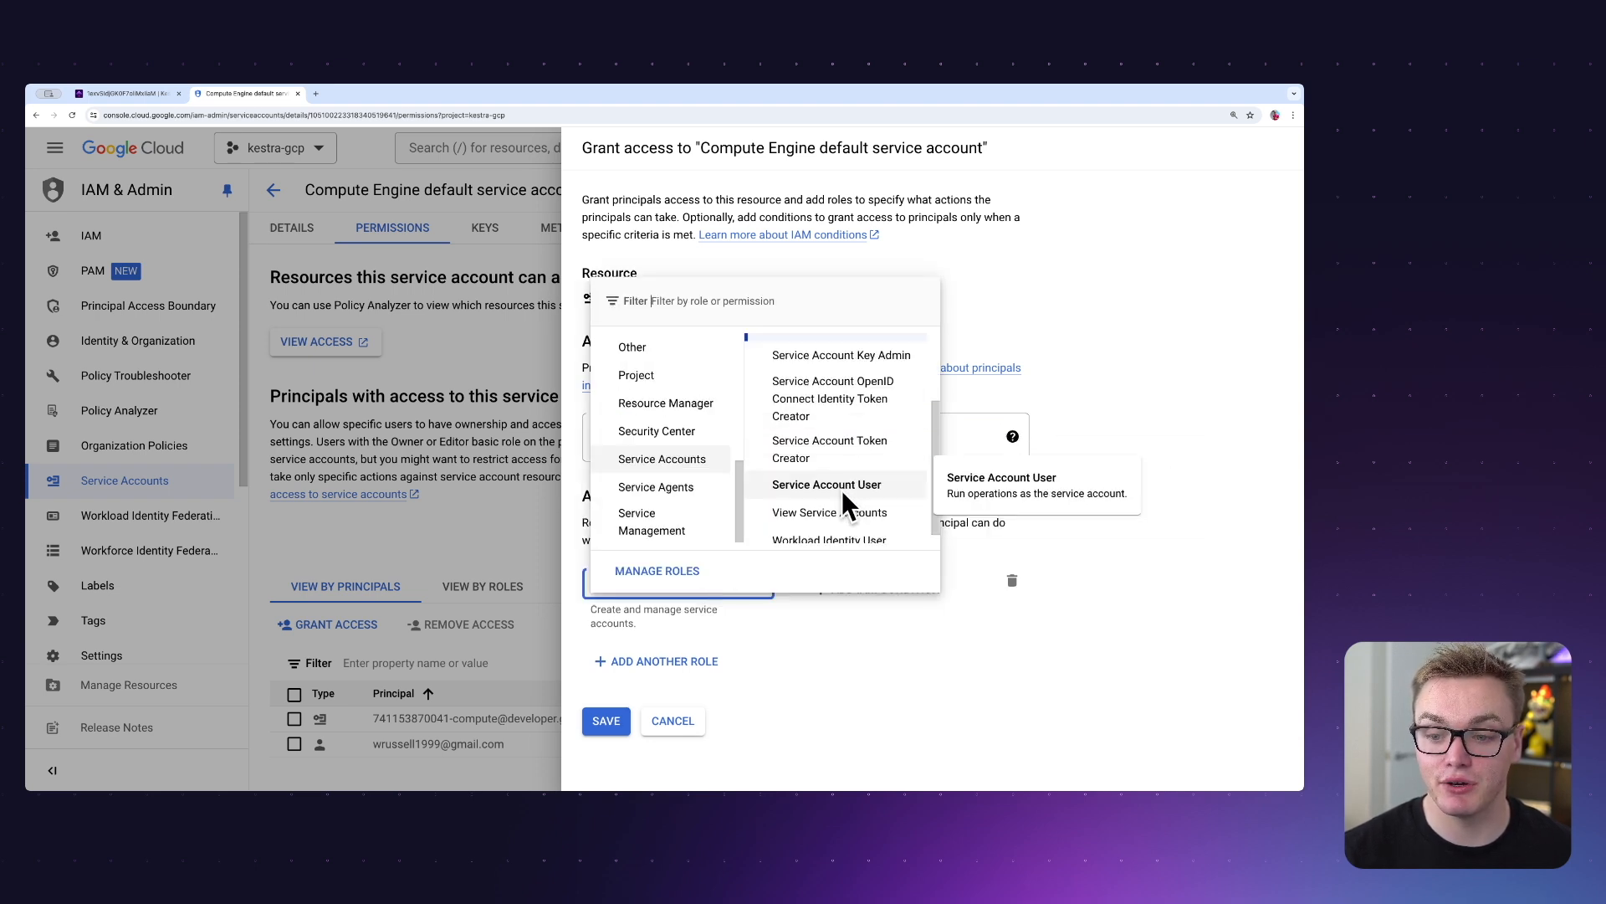
pyautogui.click(841, 485)
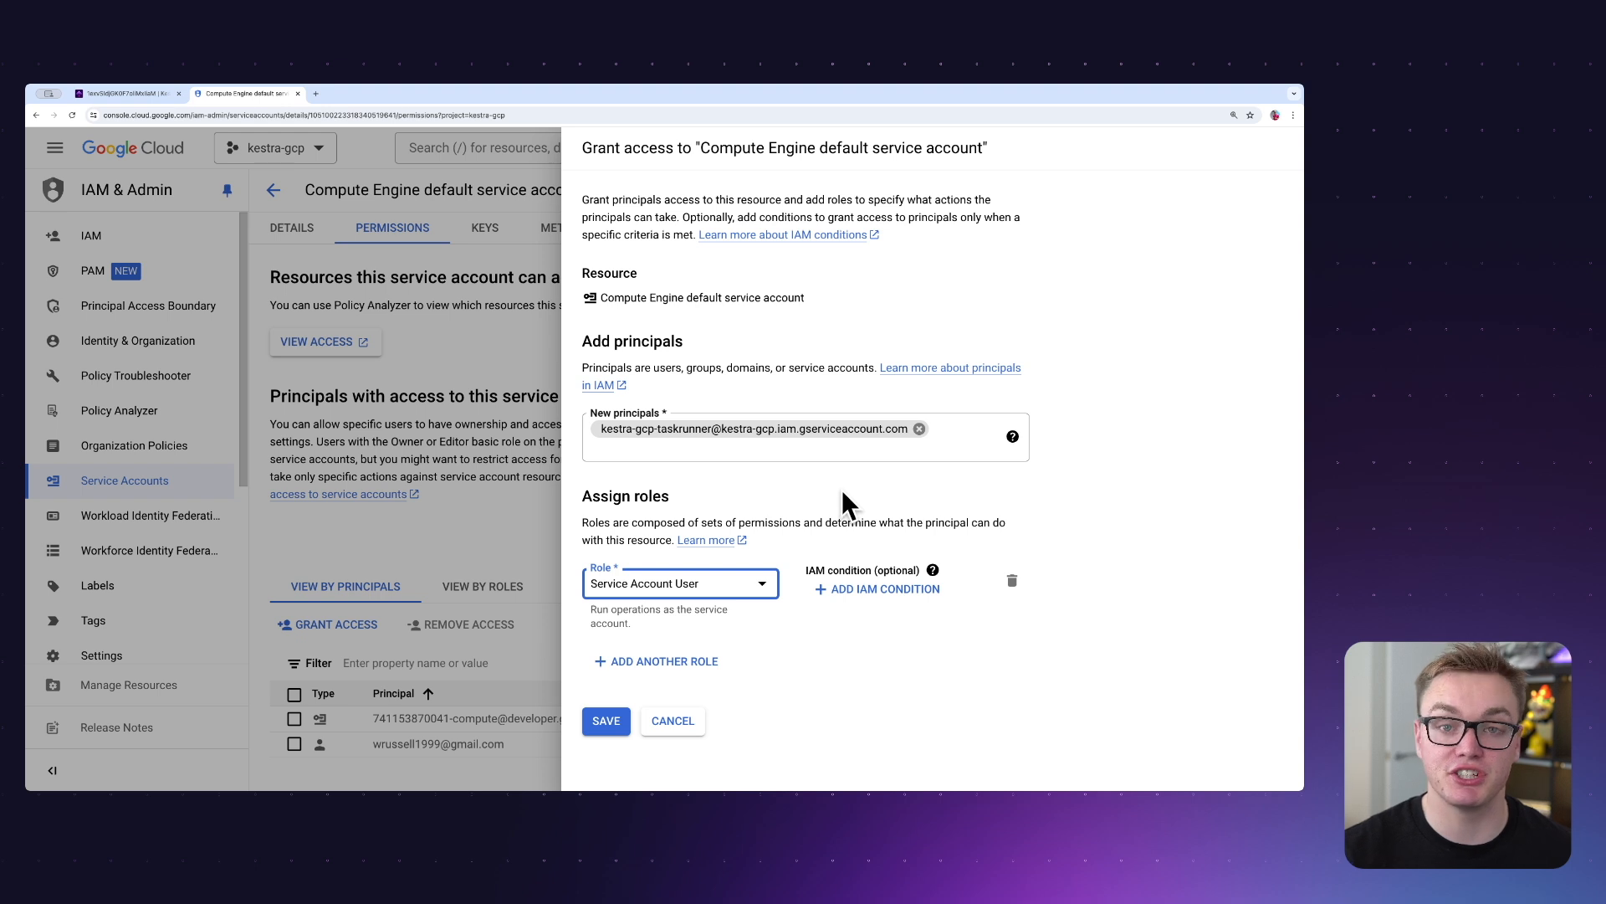
pyautogui.click(811, 682)
pyautogui.click(617, 711)
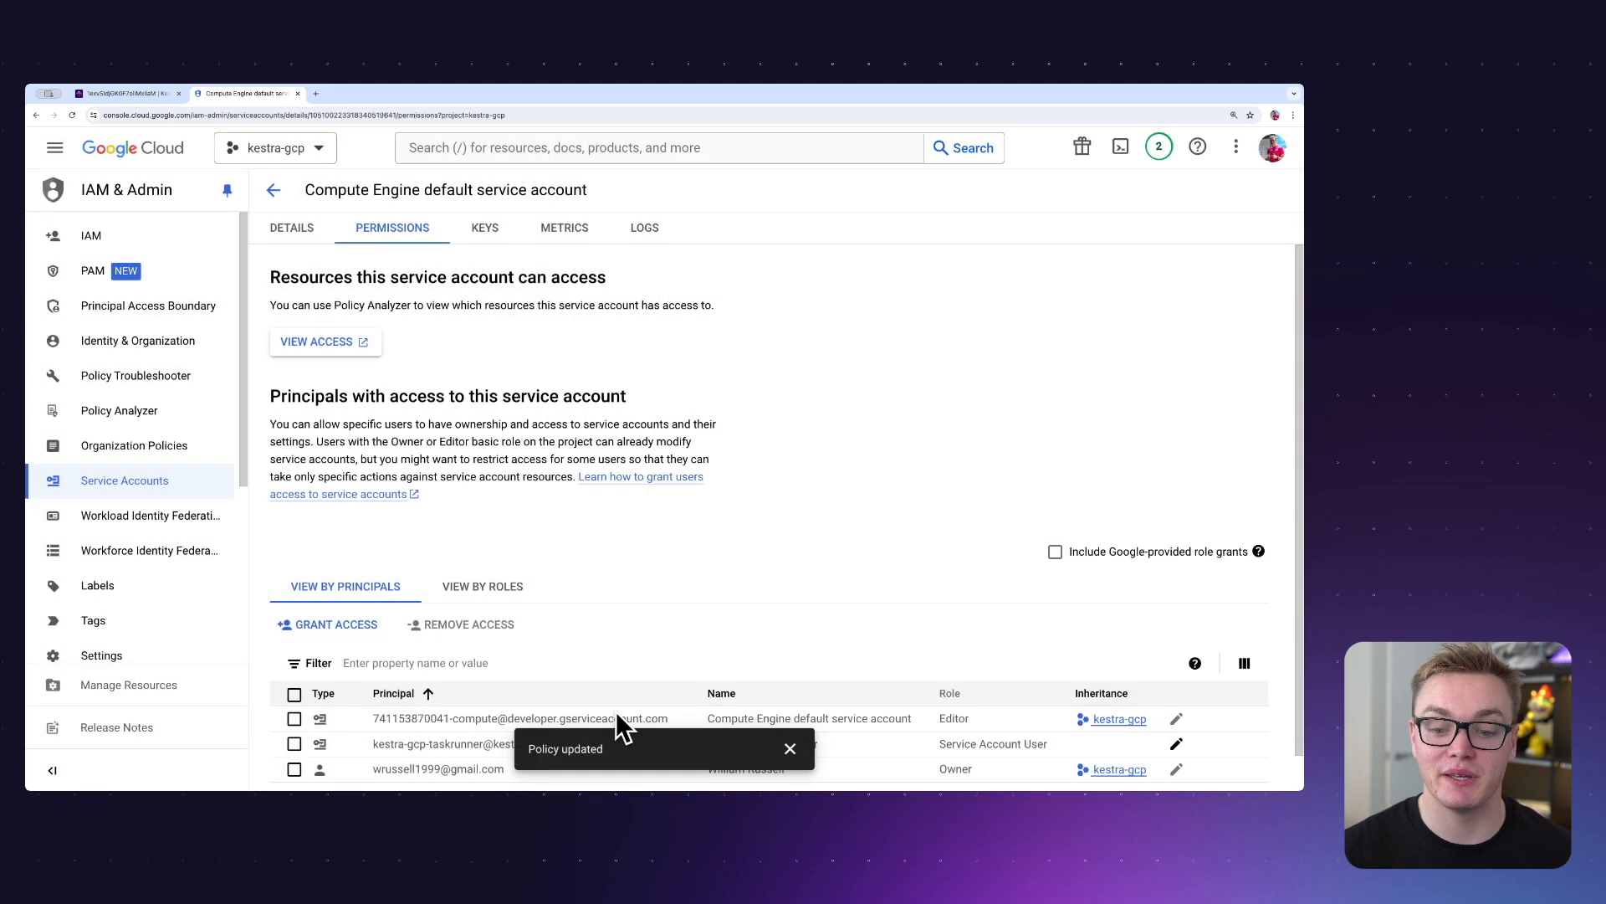
pyautogui.scroll(-1, 651, 619)
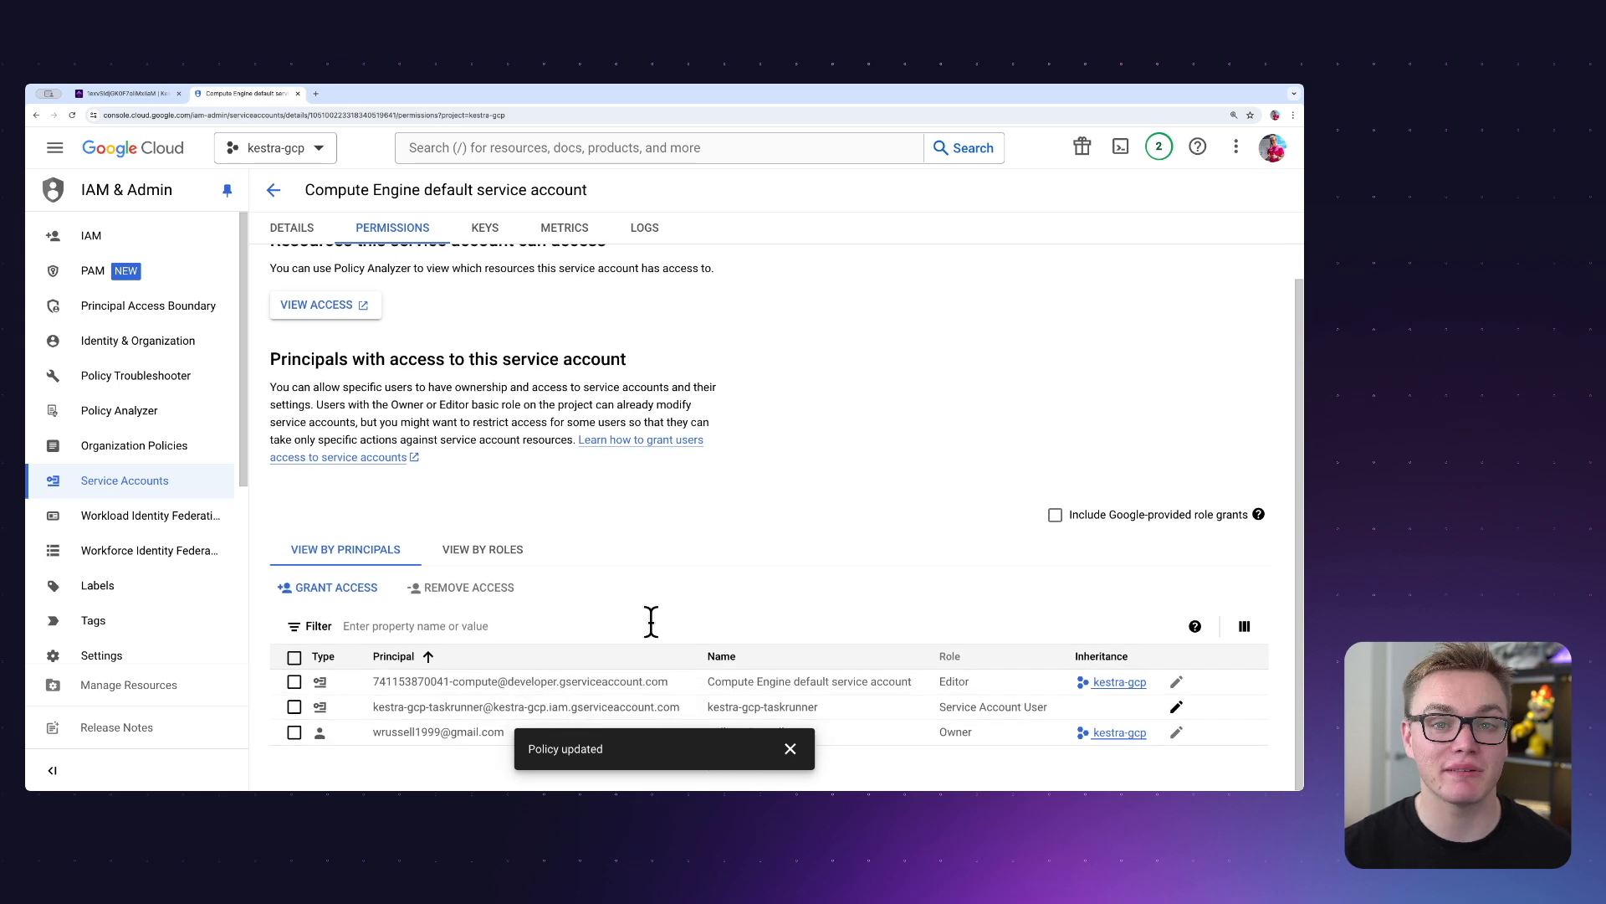
pyautogui.click(790, 748)
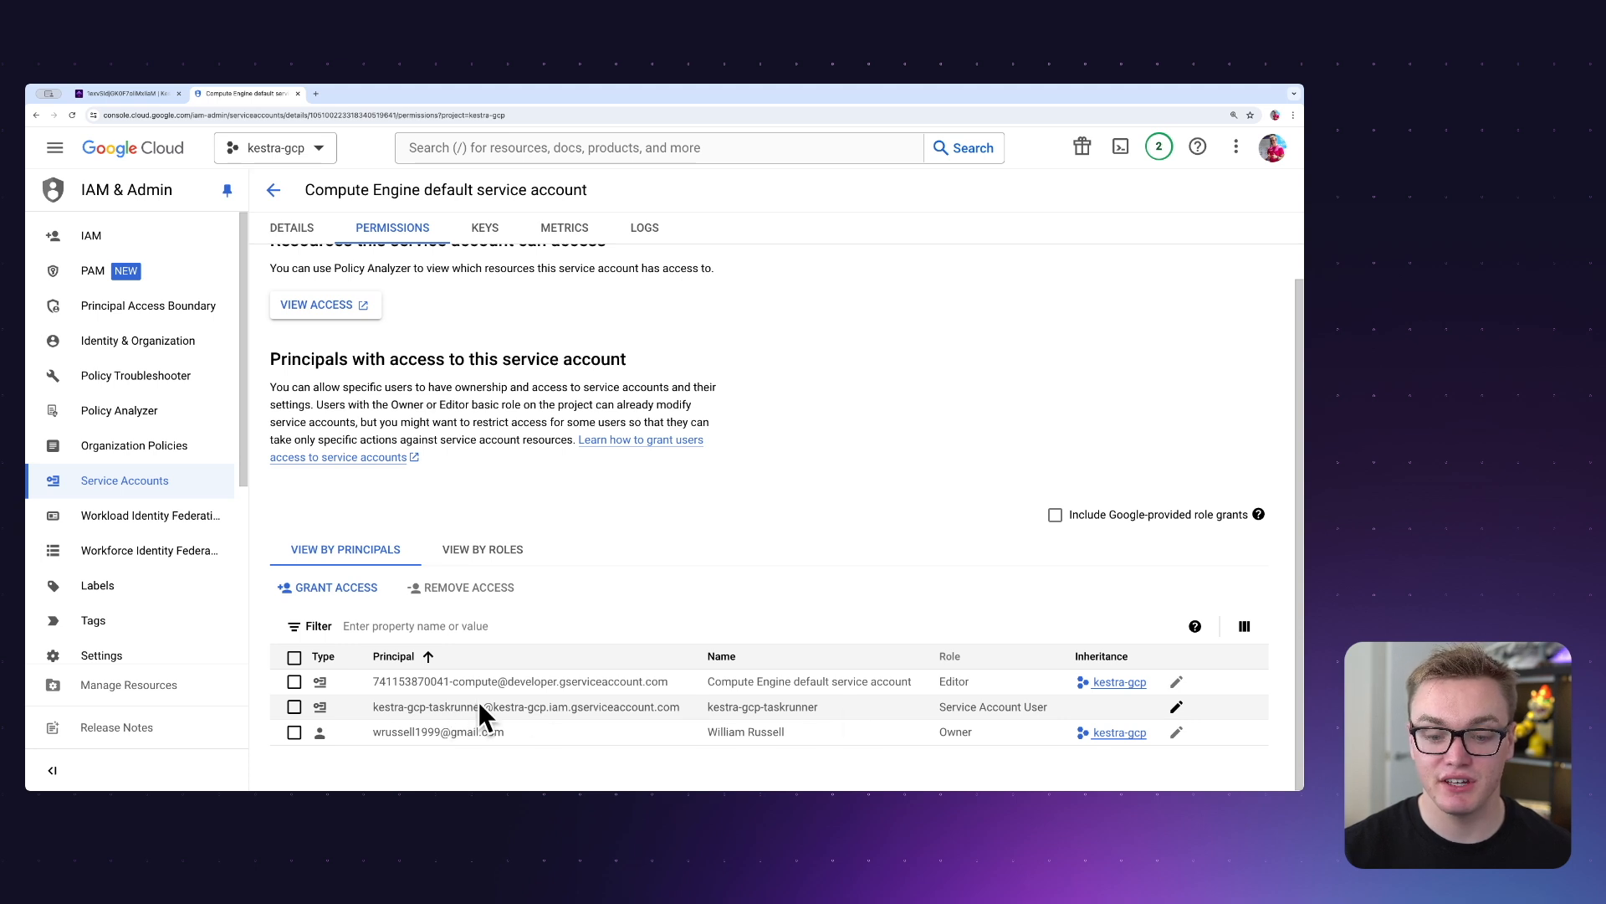
# Create a new private key of type JSON for the kestra-gcp-taskrunner service account.
pyautogui.click(279, 189)
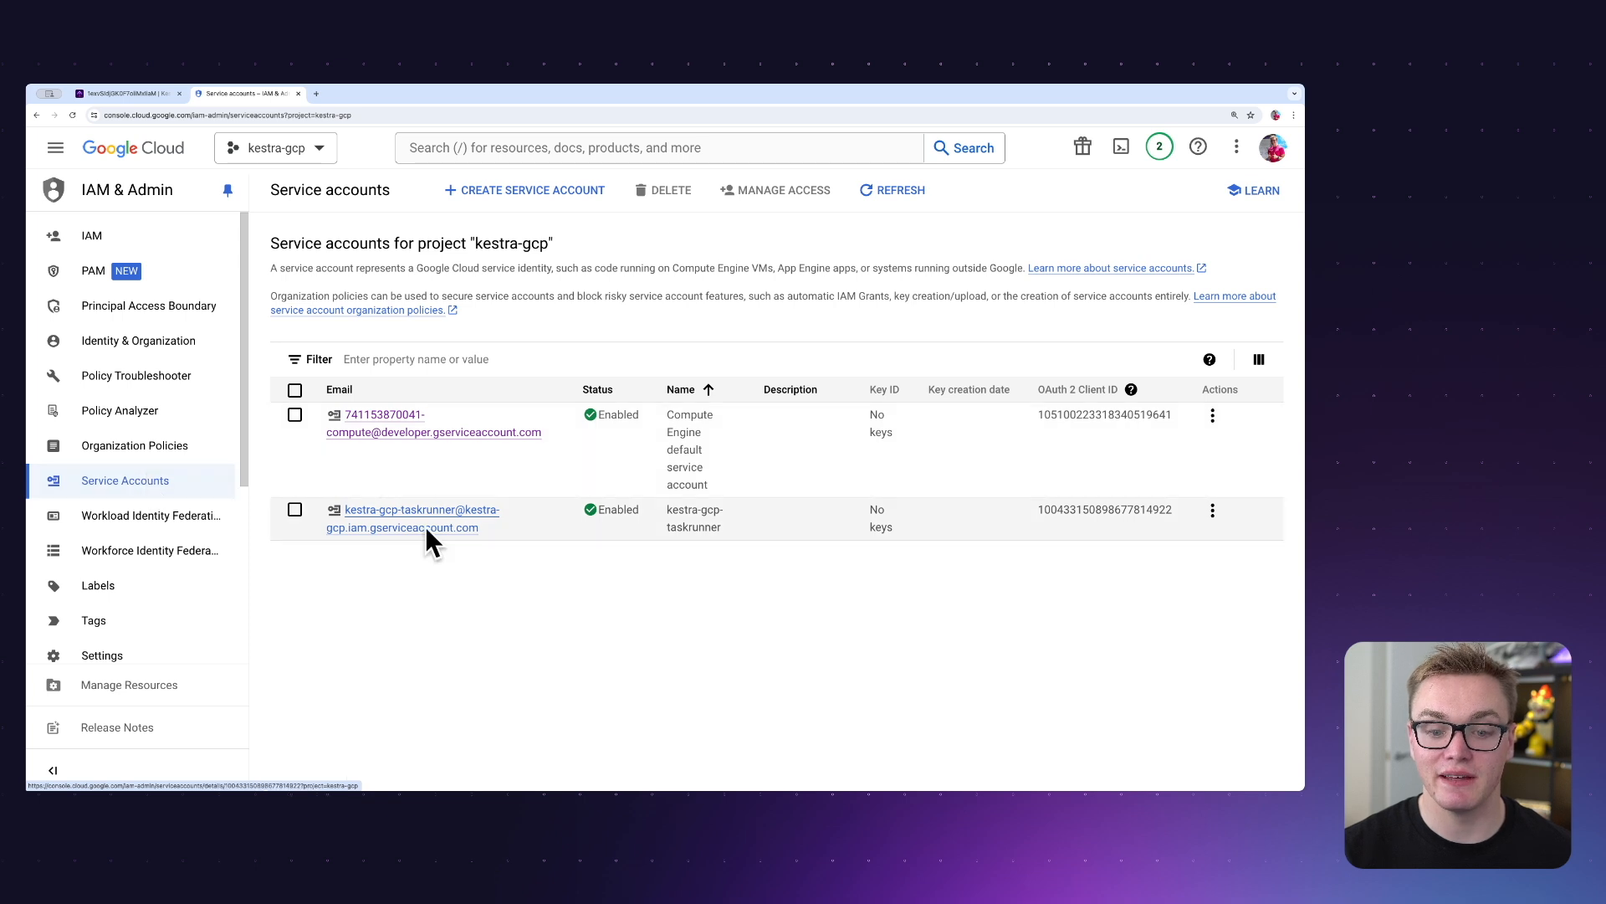
pyautogui.click(400, 525)
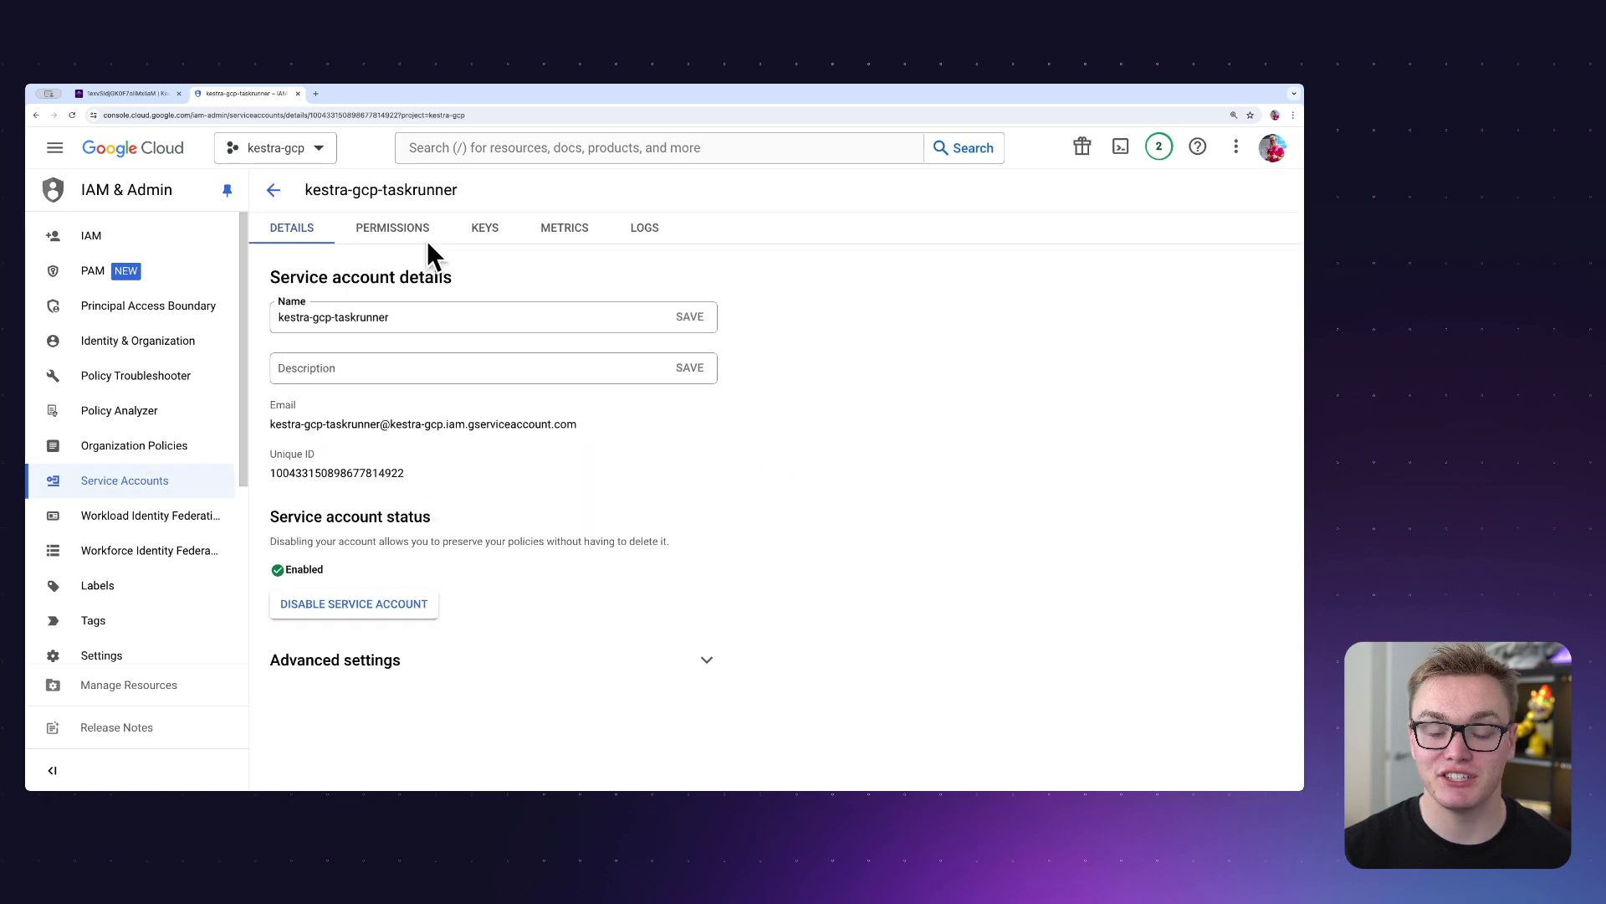
pyautogui.click(483, 227)
pyautogui.click(337, 513)
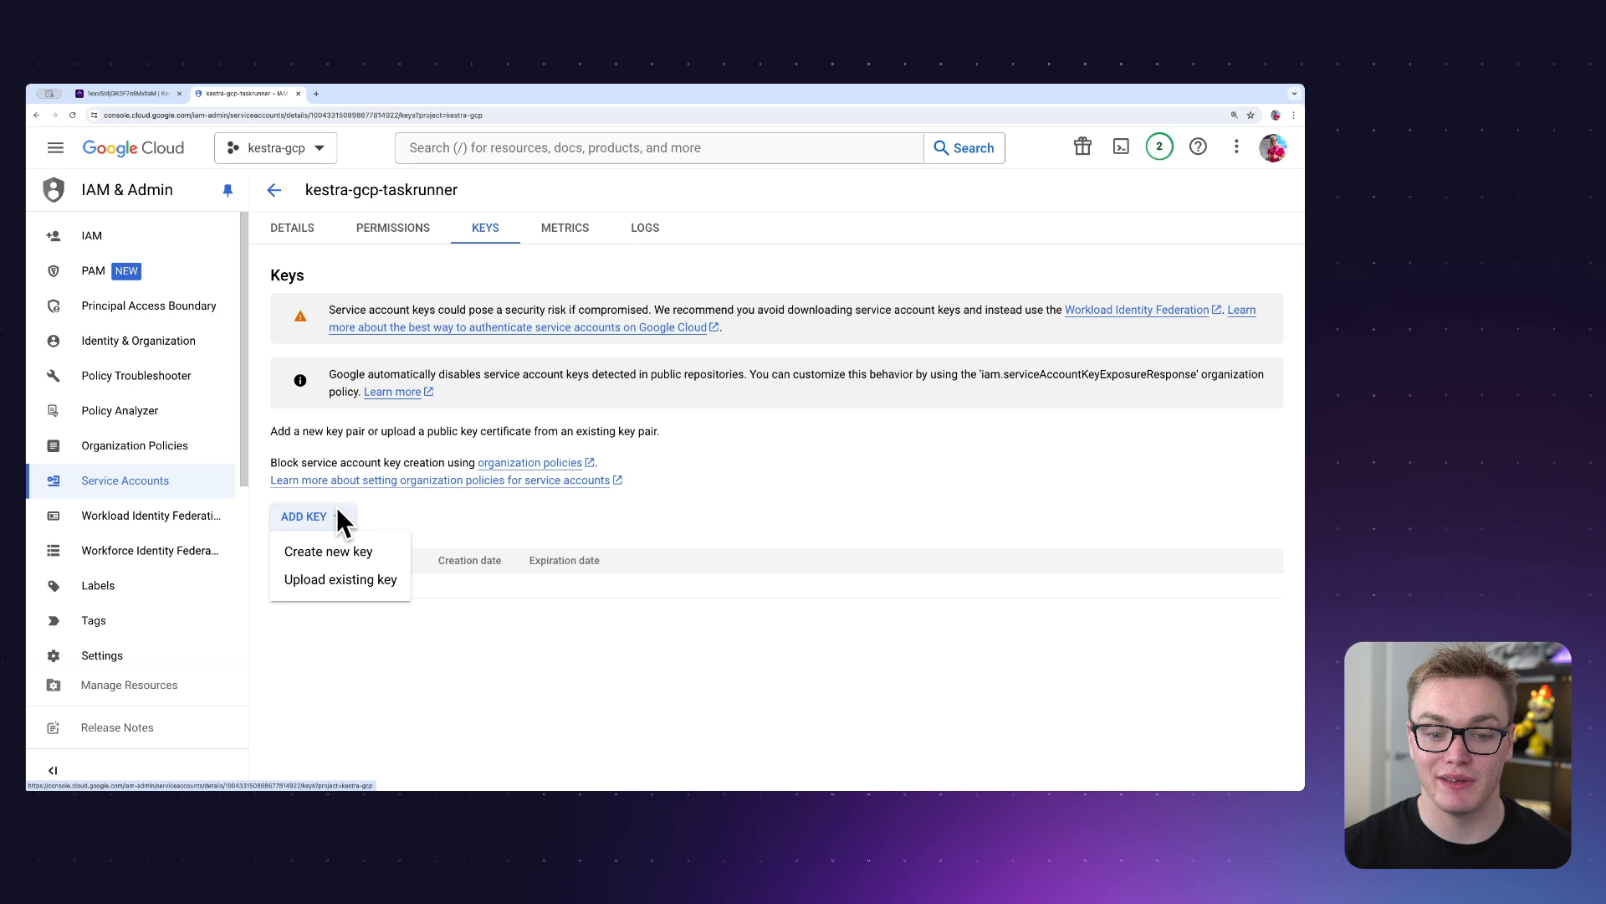
pyautogui.click(346, 555)
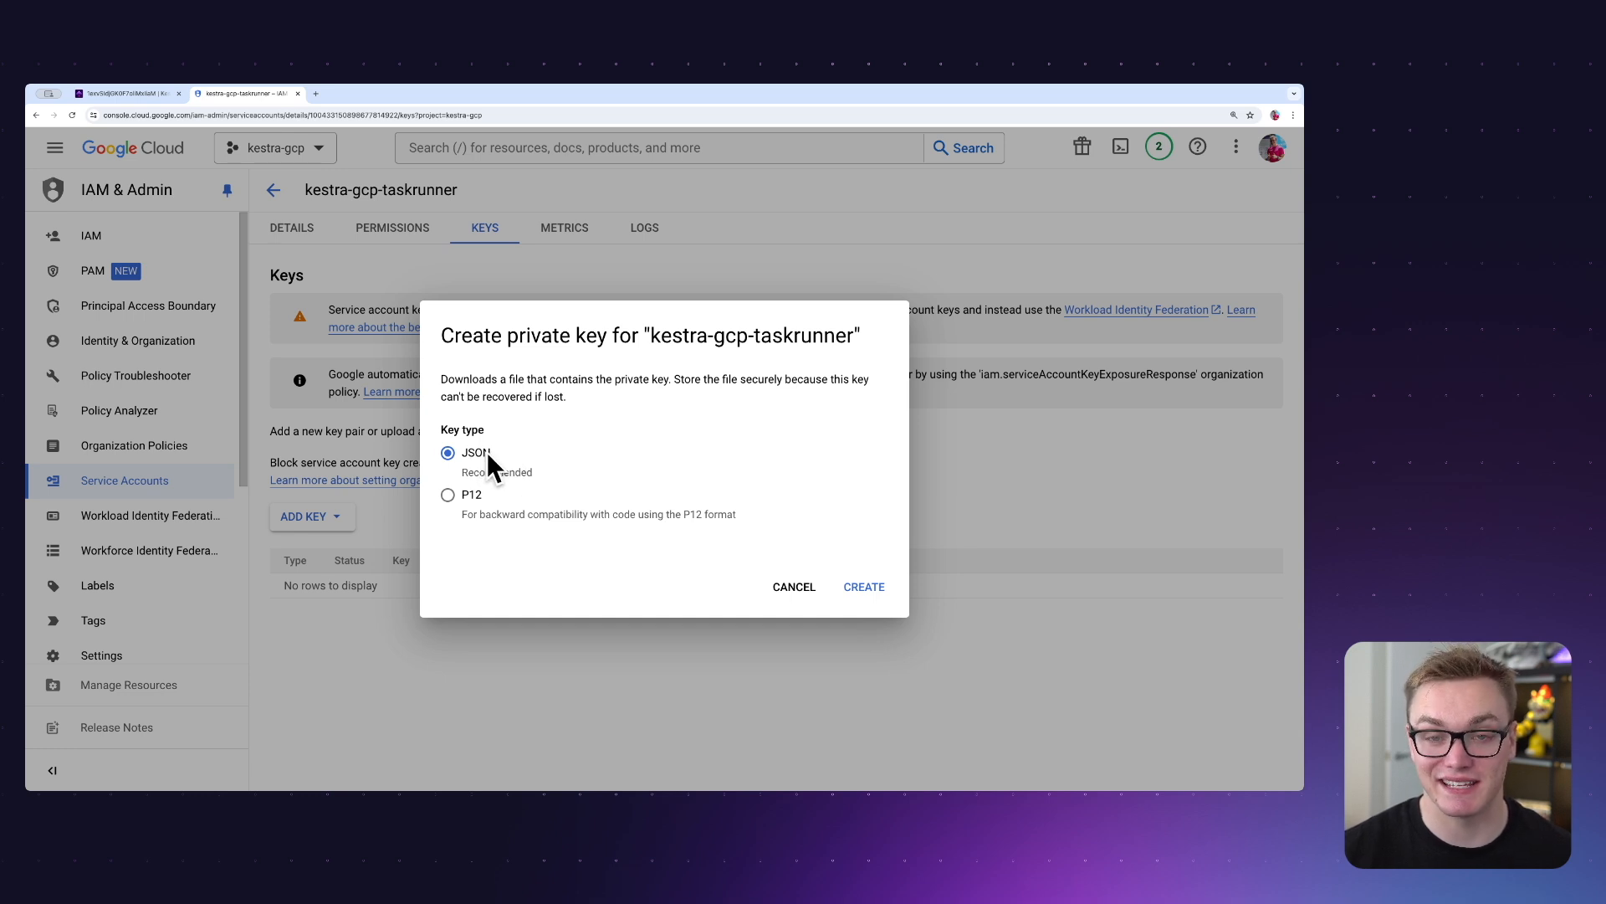
pyautogui.click(870, 586)
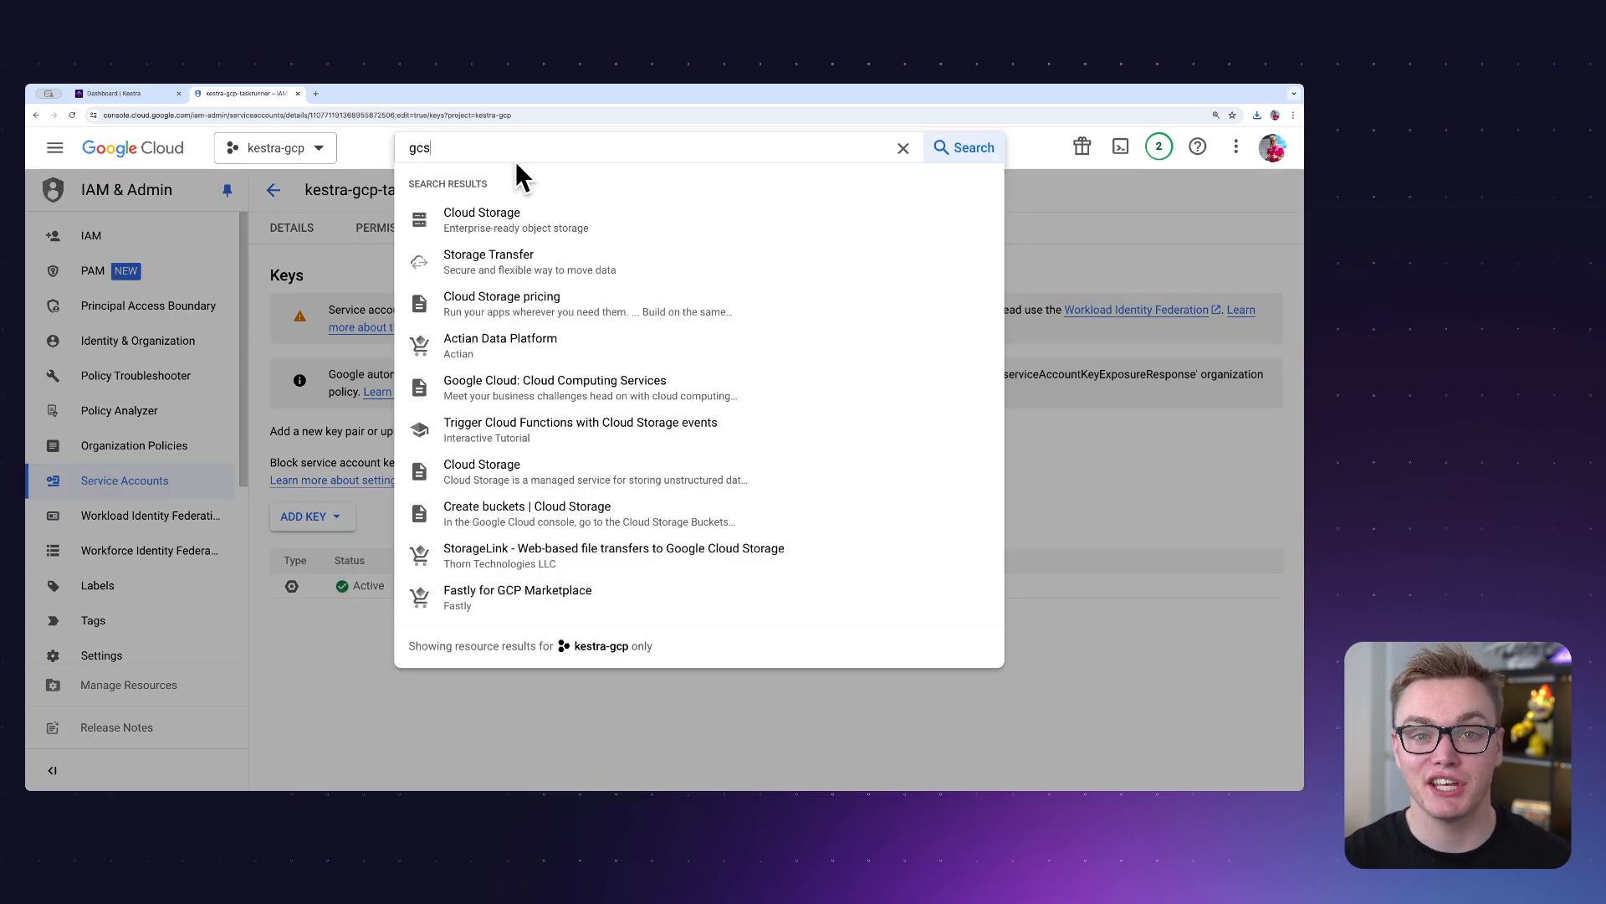
# Start a new Cloud Storage bucket and name it kestra-gcp-taskrunner-bucket.
pyautogui.click(493, 214)
pyautogui.click(429, 190)
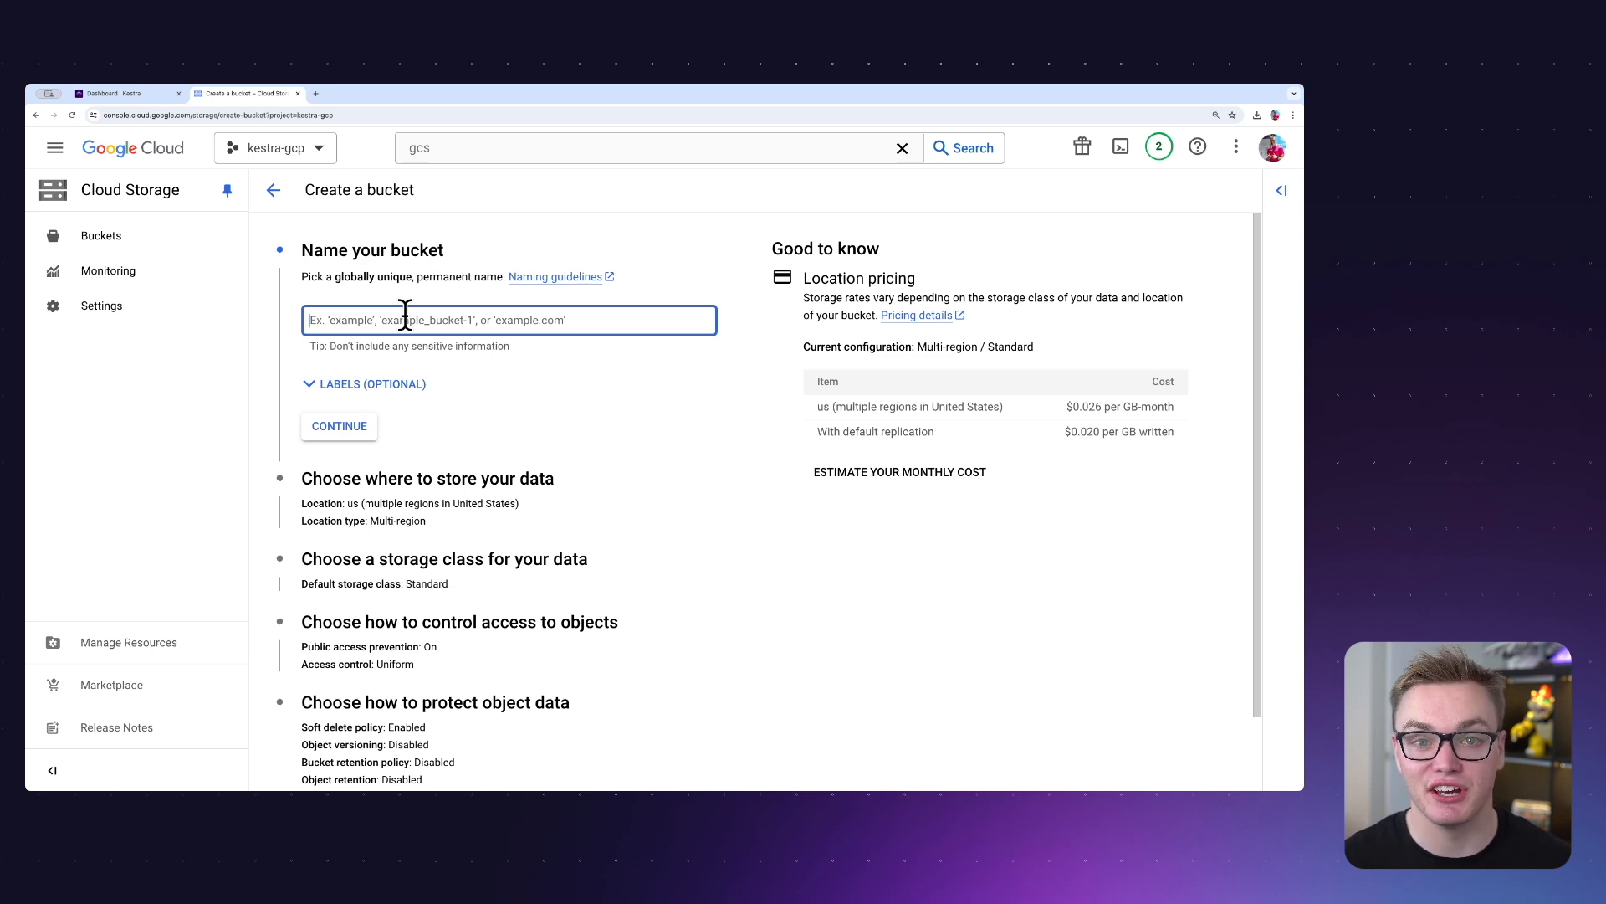
pyautogui.press('super+v')
pyautogui.click(356, 425)
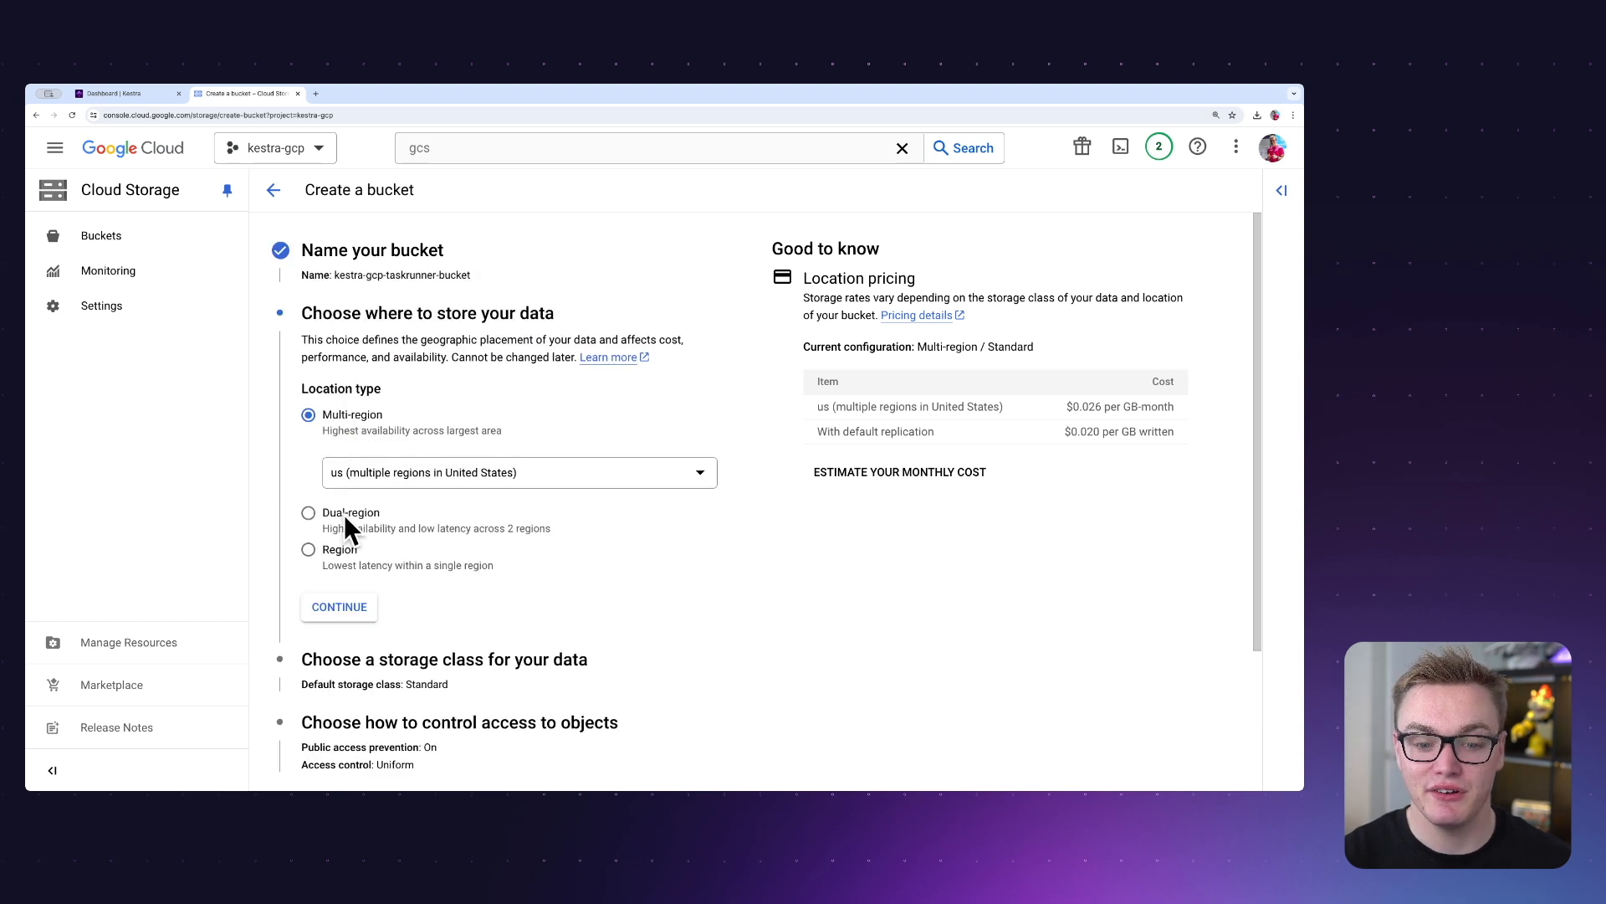
# Store the bucket in the single region europe-west2 (London), keep Standard class, Uniform access and default data protection, and create it with public access prevention.
pyautogui.click(309, 548)
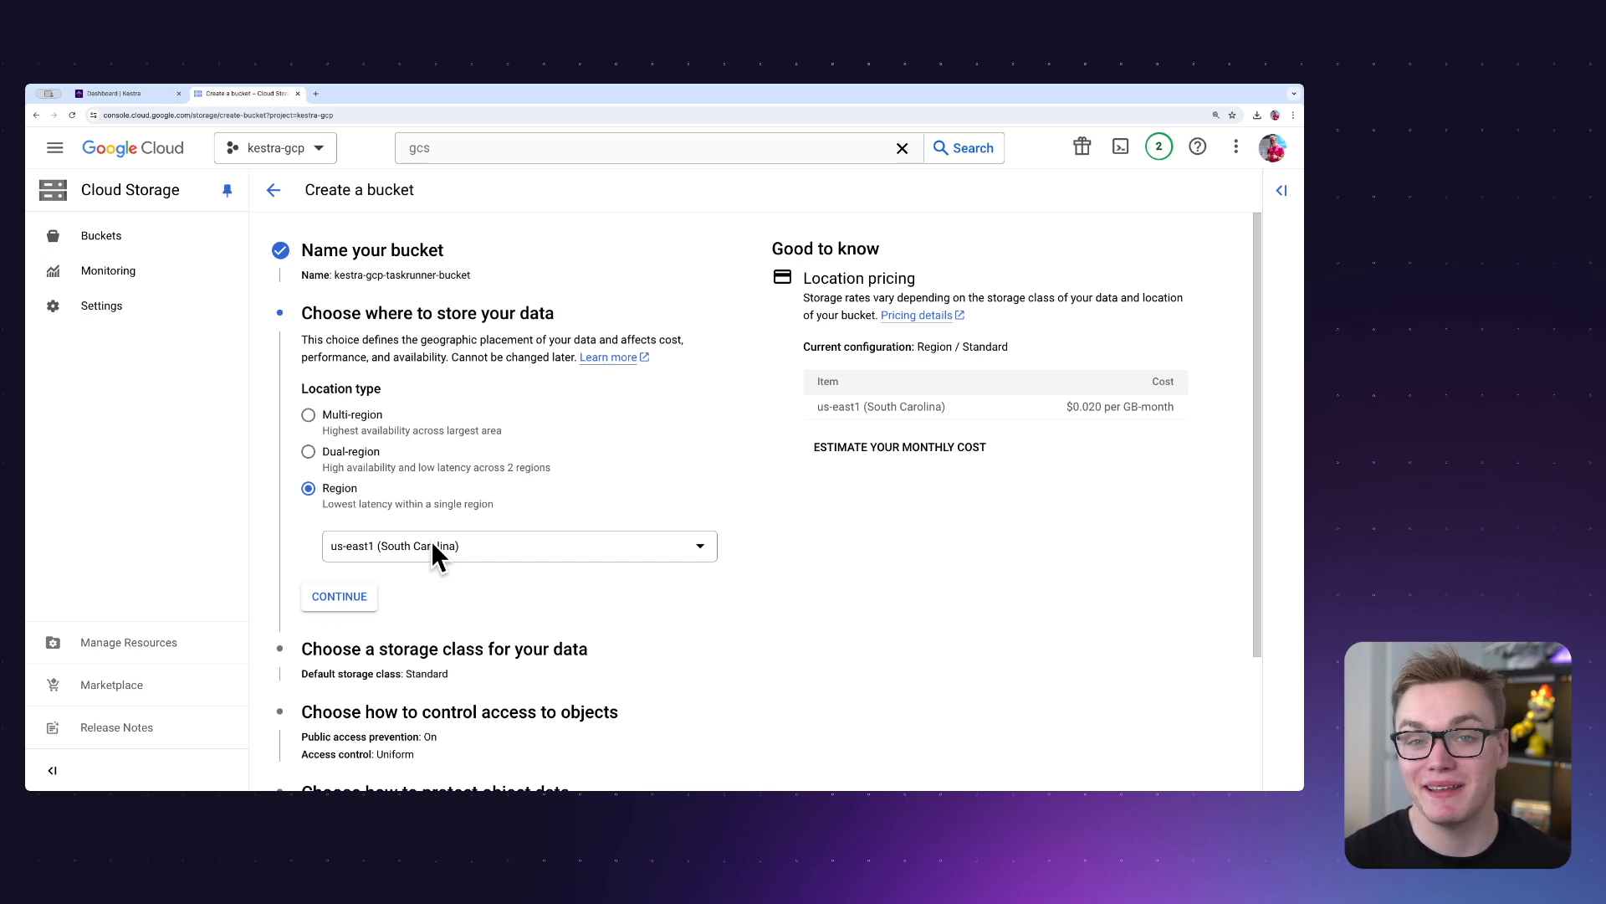
pyautogui.click(357, 593)
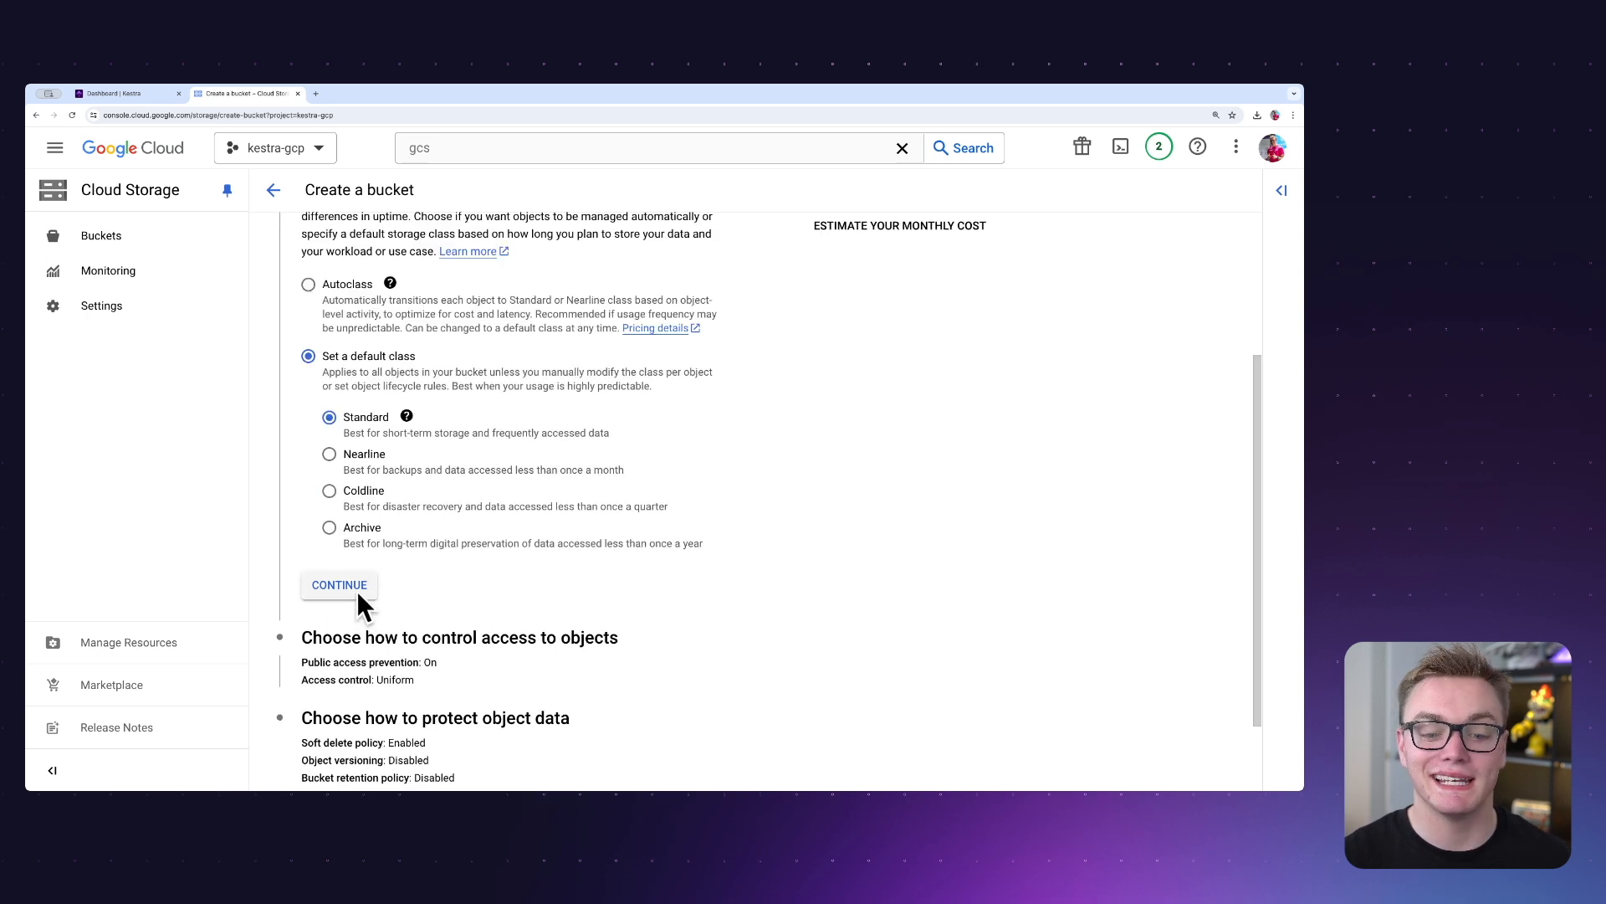
pyautogui.click(357, 588)
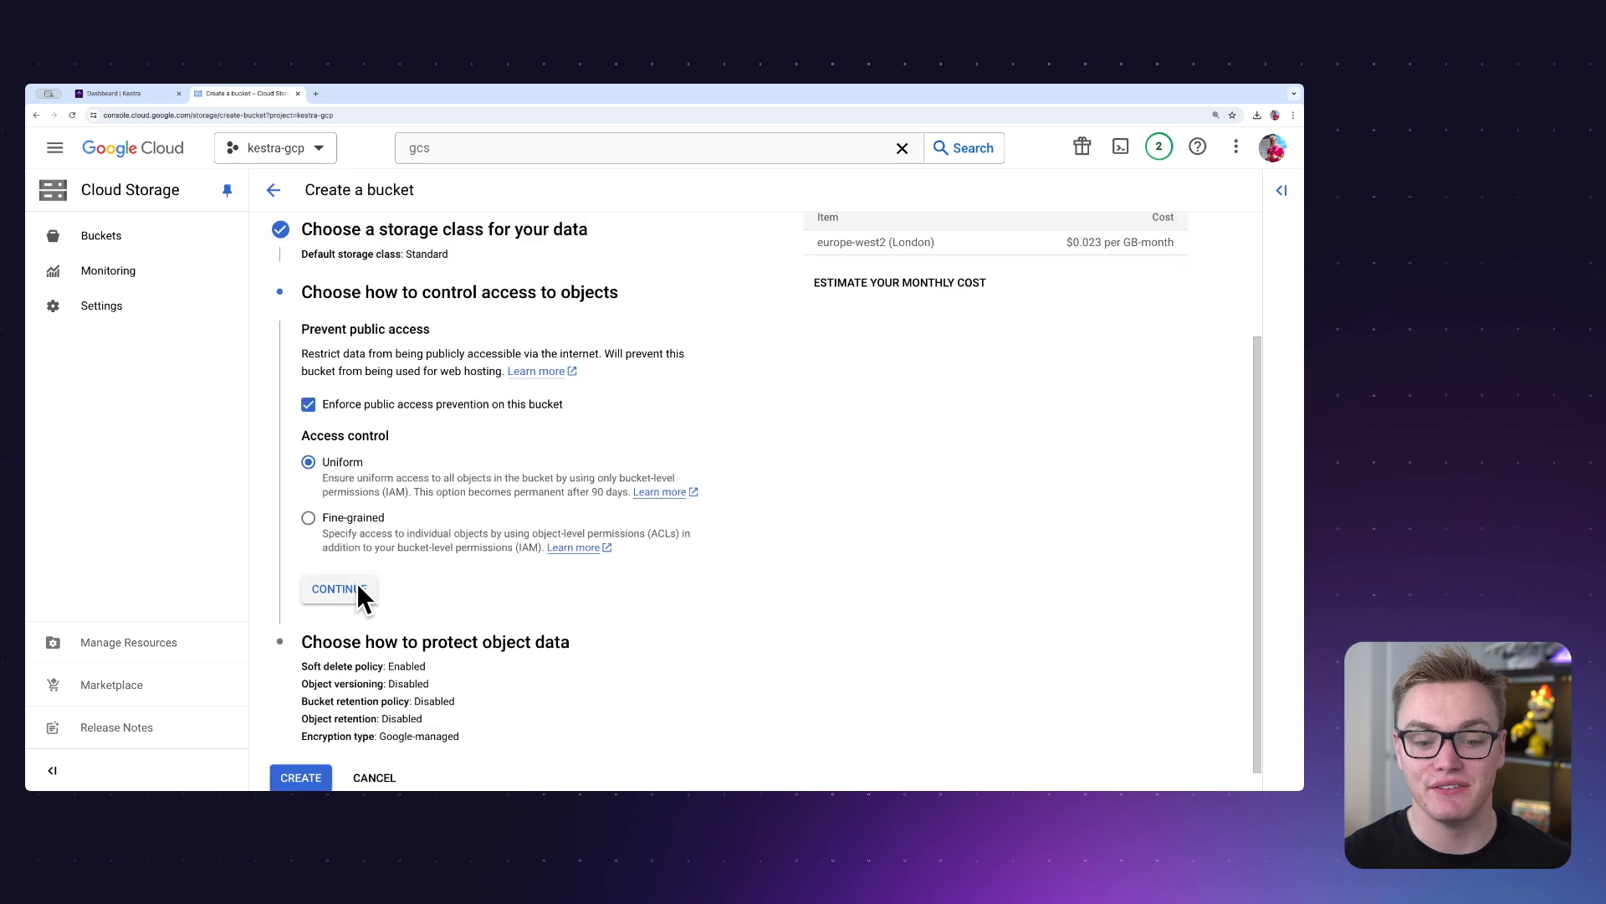
pyautogui.click(358, 587)
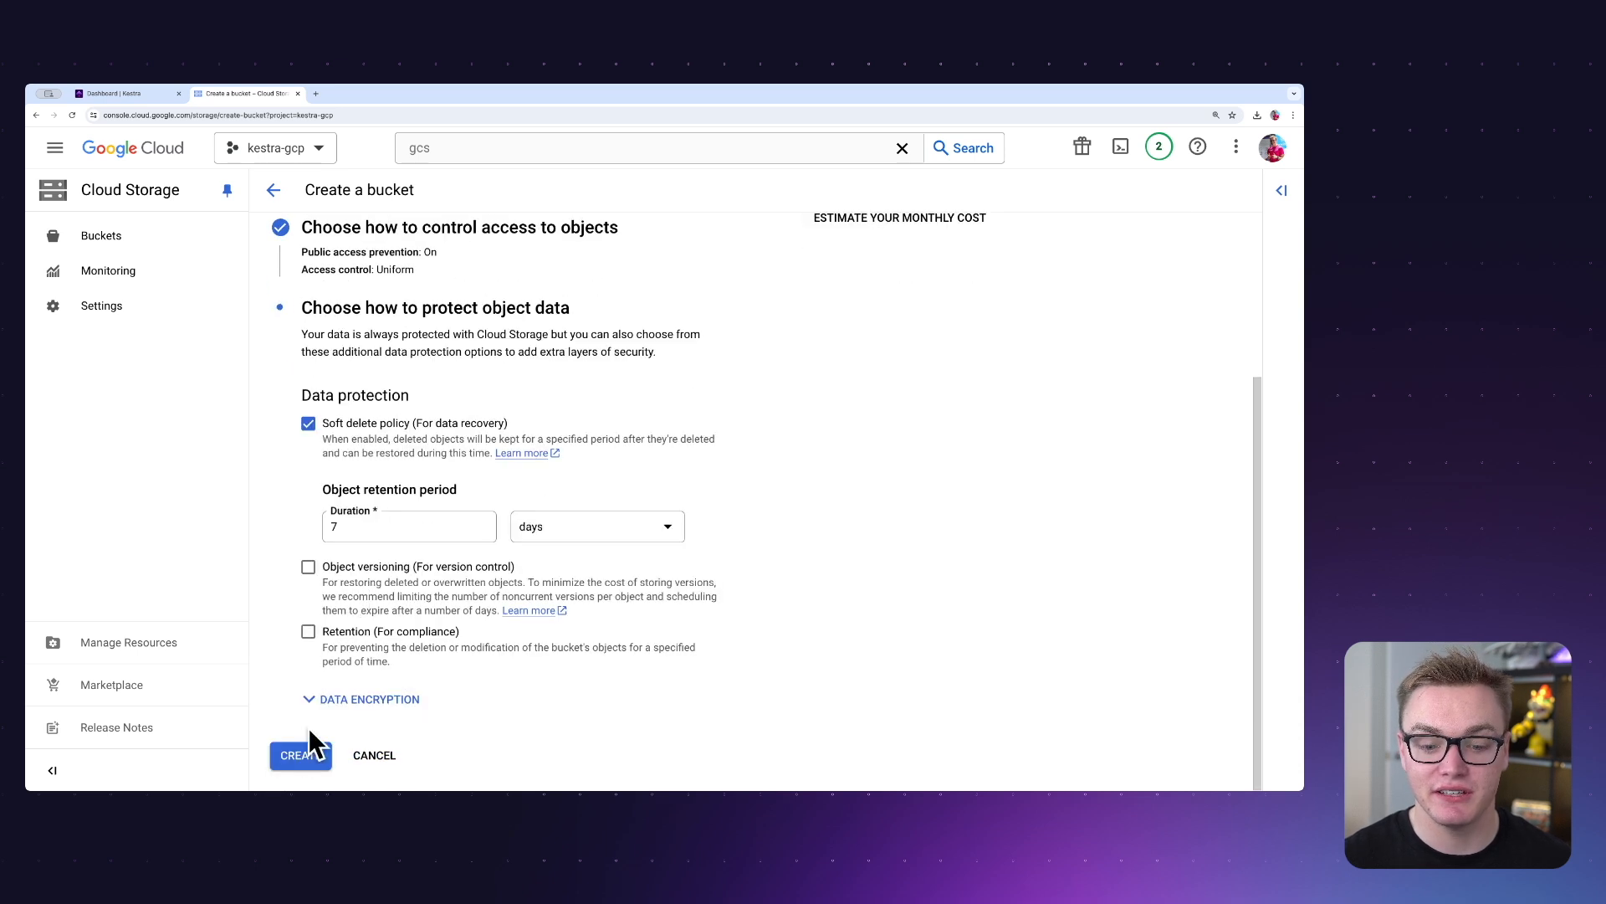
pyautogui.click(307, 753)
pyautogui.click(844, 566)
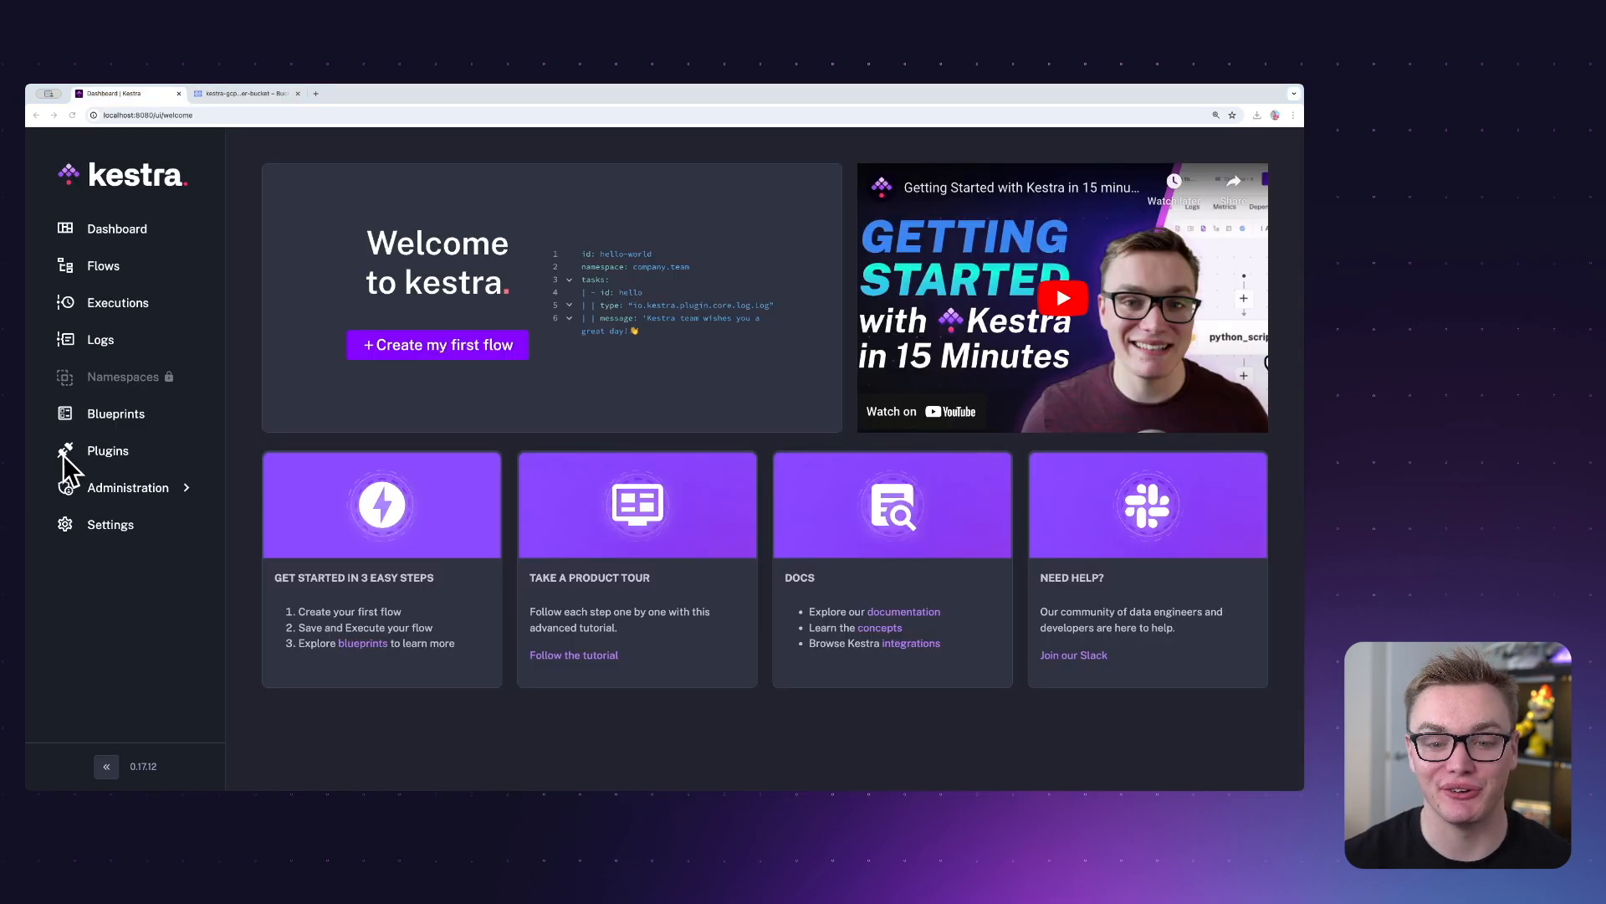
# Switch to Kestra and start creating the first flow.
pyautogui.click(441, 369)
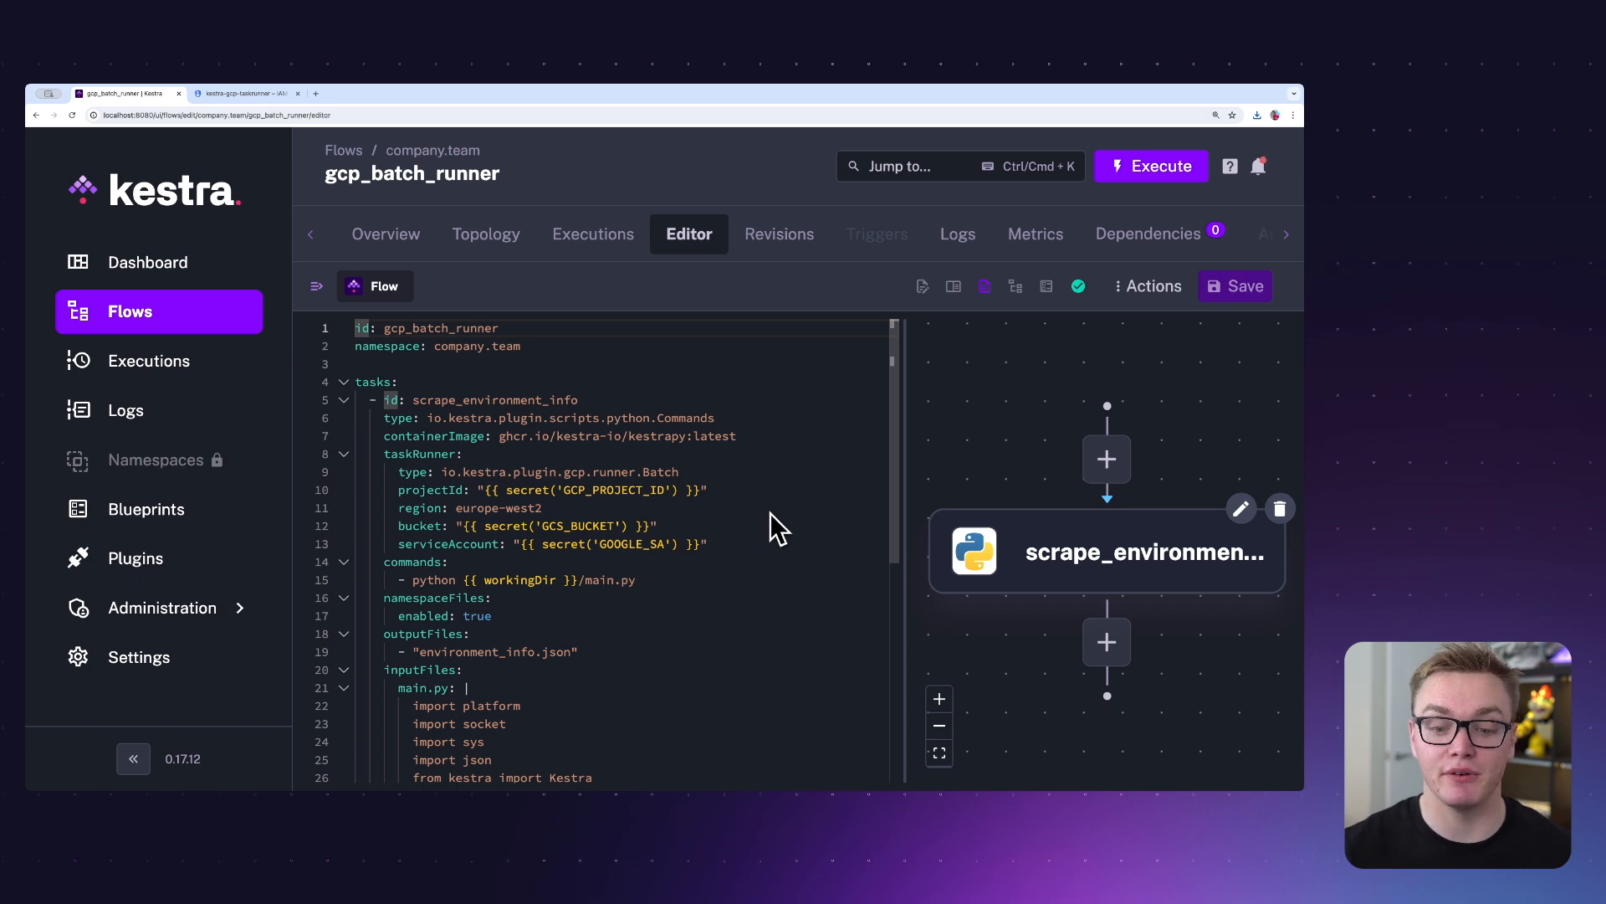
# Examine the gcp_batch_runner flow code, covering the main.py script and the GCP Batch task runner's project, region, bucket and service account properties.
pyautogui.scroll(-5, 751, 514)
pyautogui.scroll(1, 712, 508)
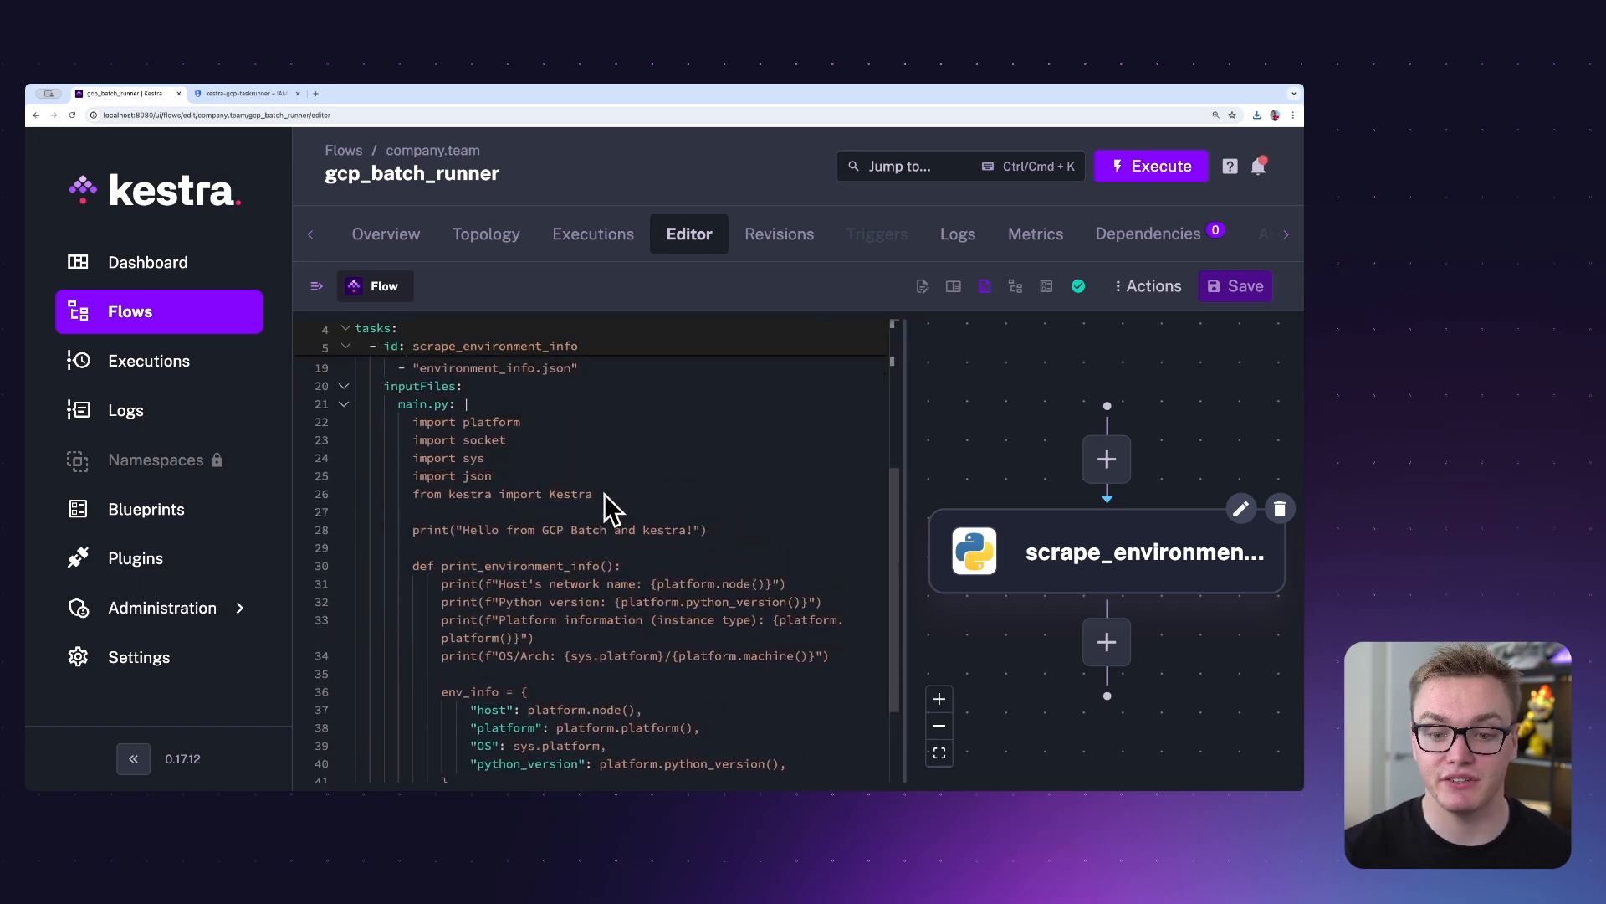
pyautogui.scroll(-1, 505, 471)
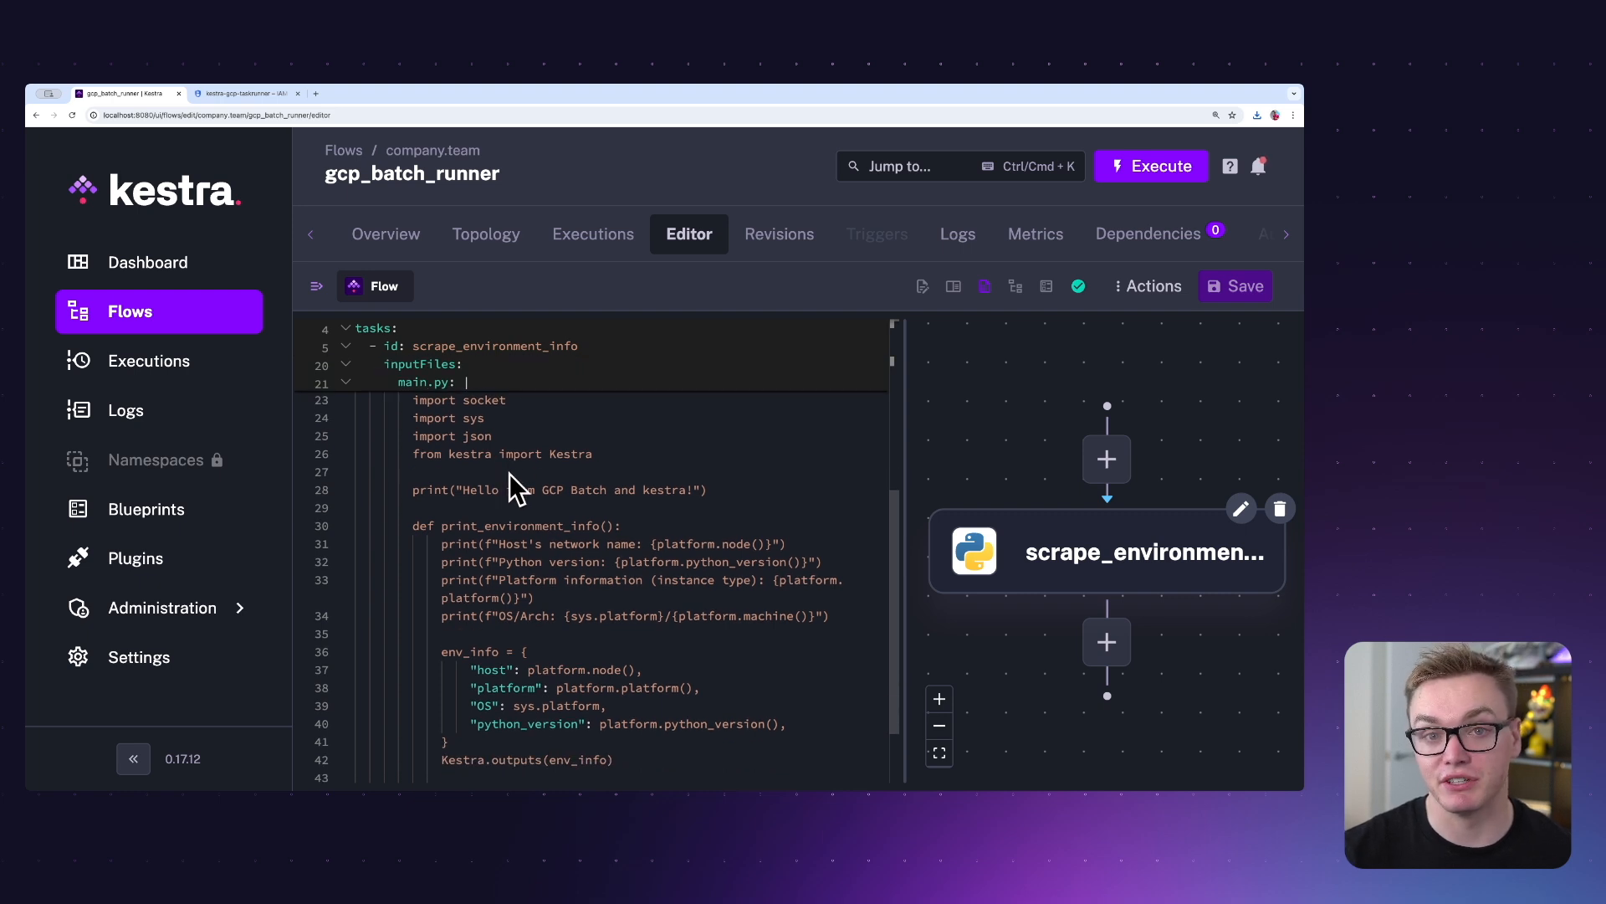
pyautogui.scroll(-2, 584, 552)
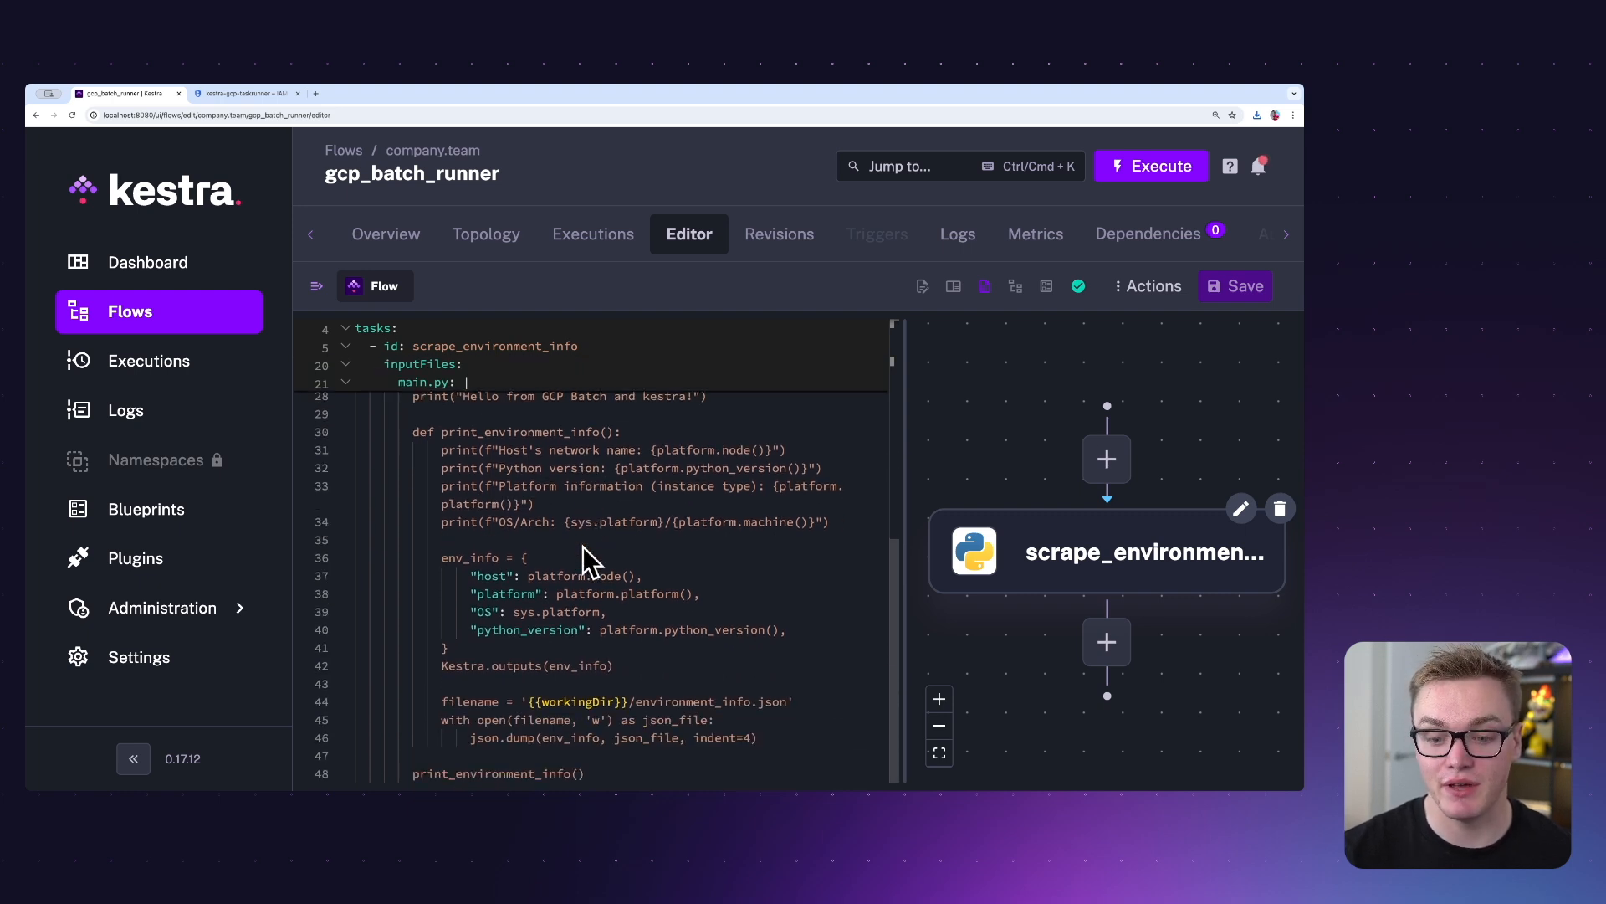
pyautogui.scroll(10, 583, 548)
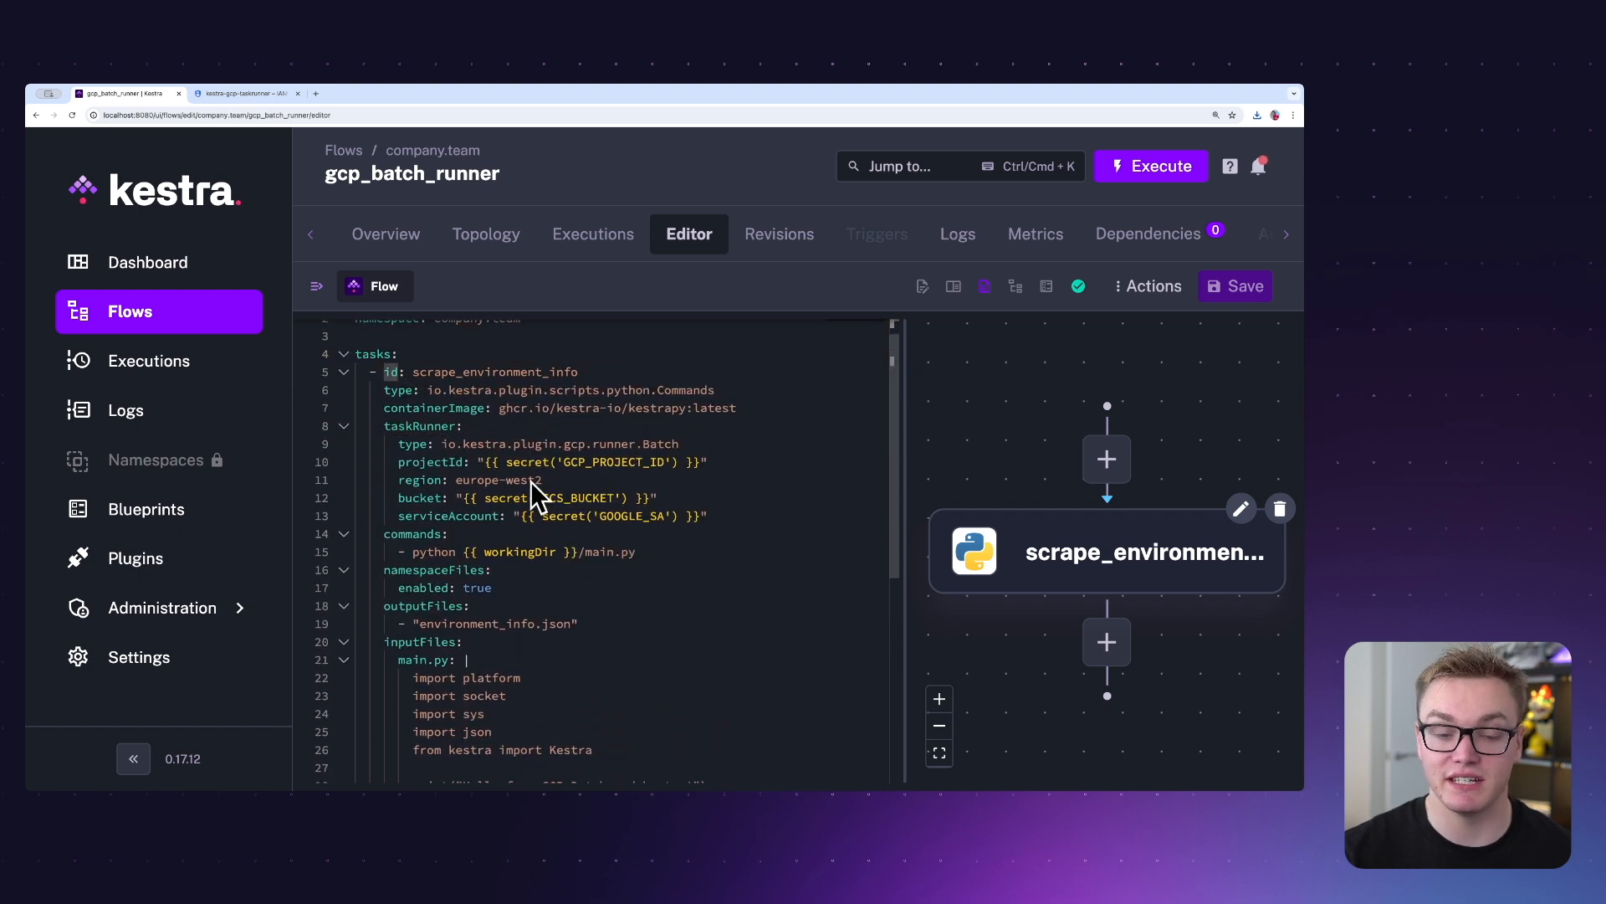
pyautogui.click(377, 425)
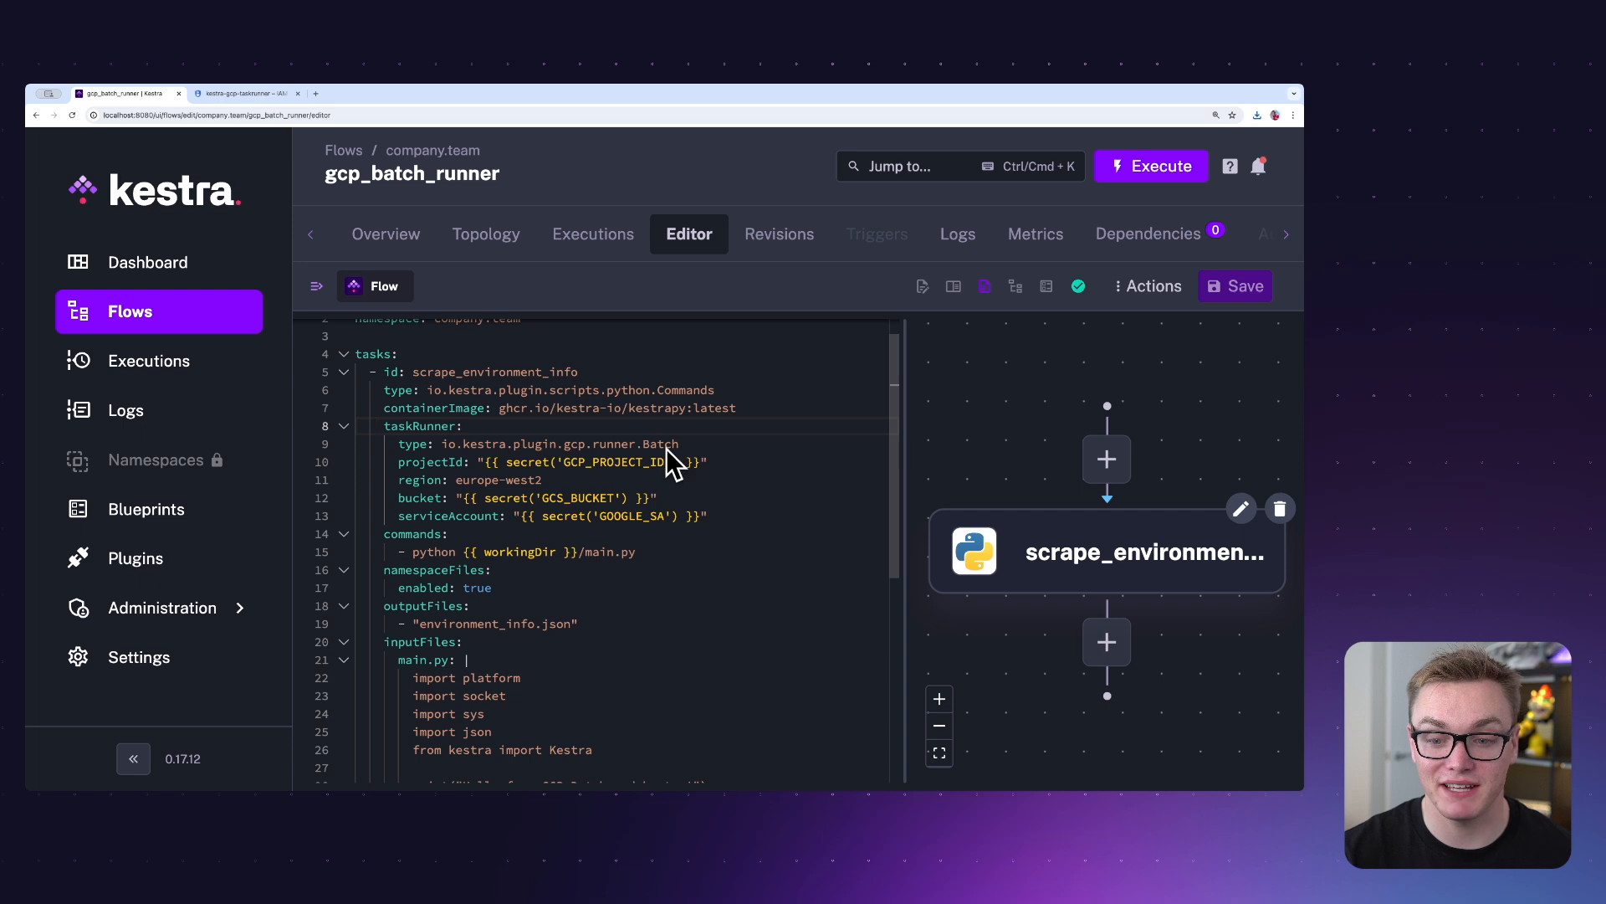
pyautogui.moveTo(471, 473)
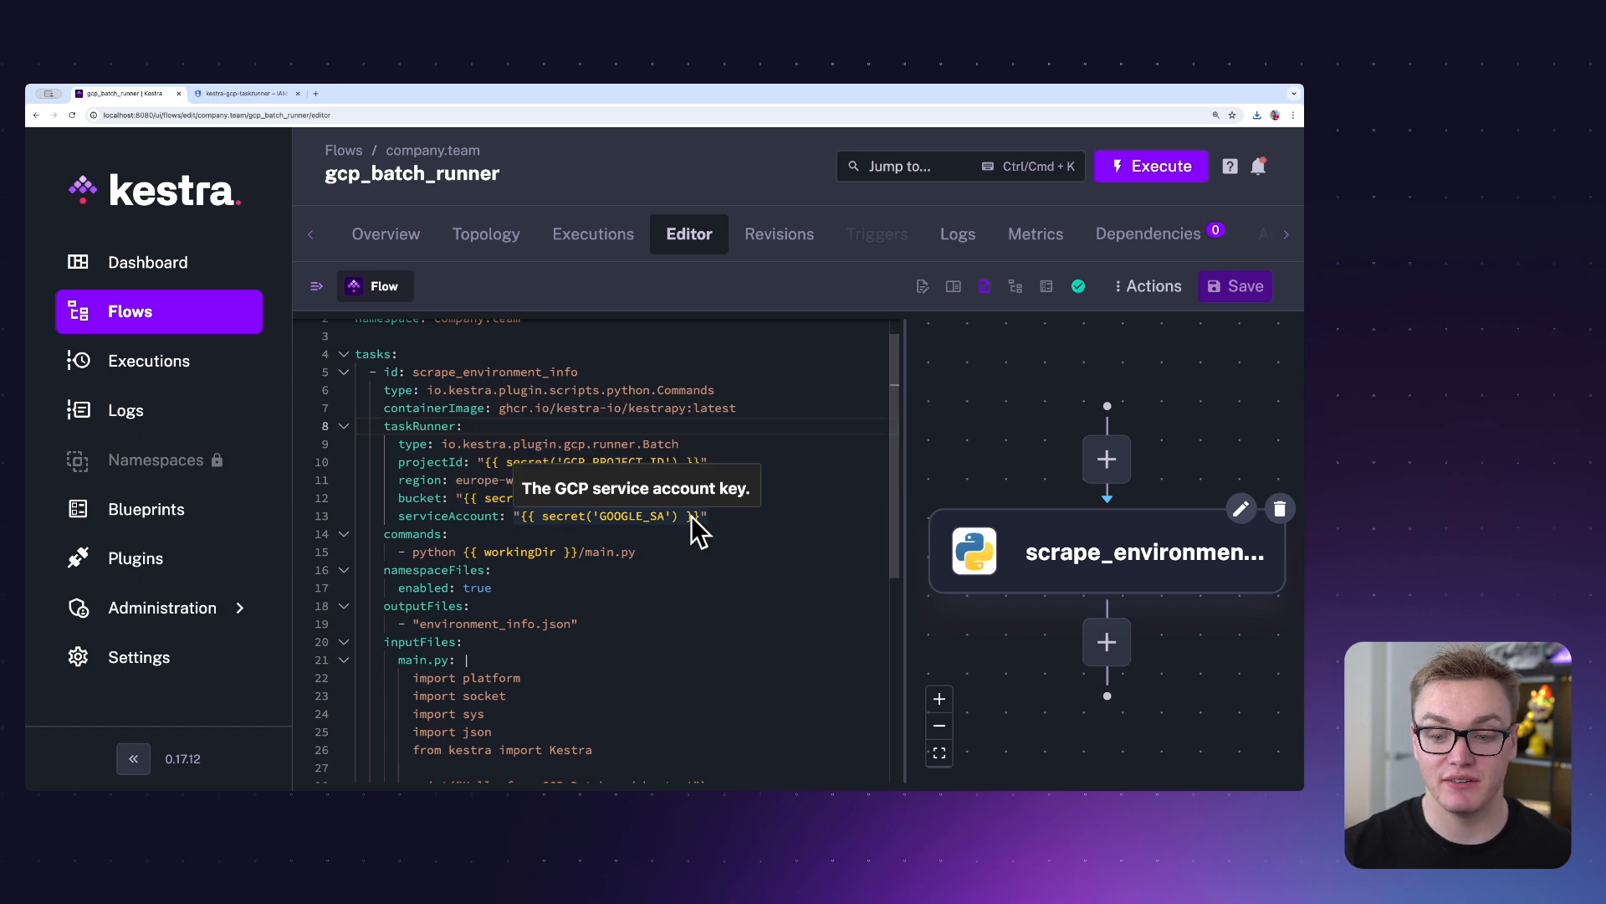
pyautogui.click(745, 515)
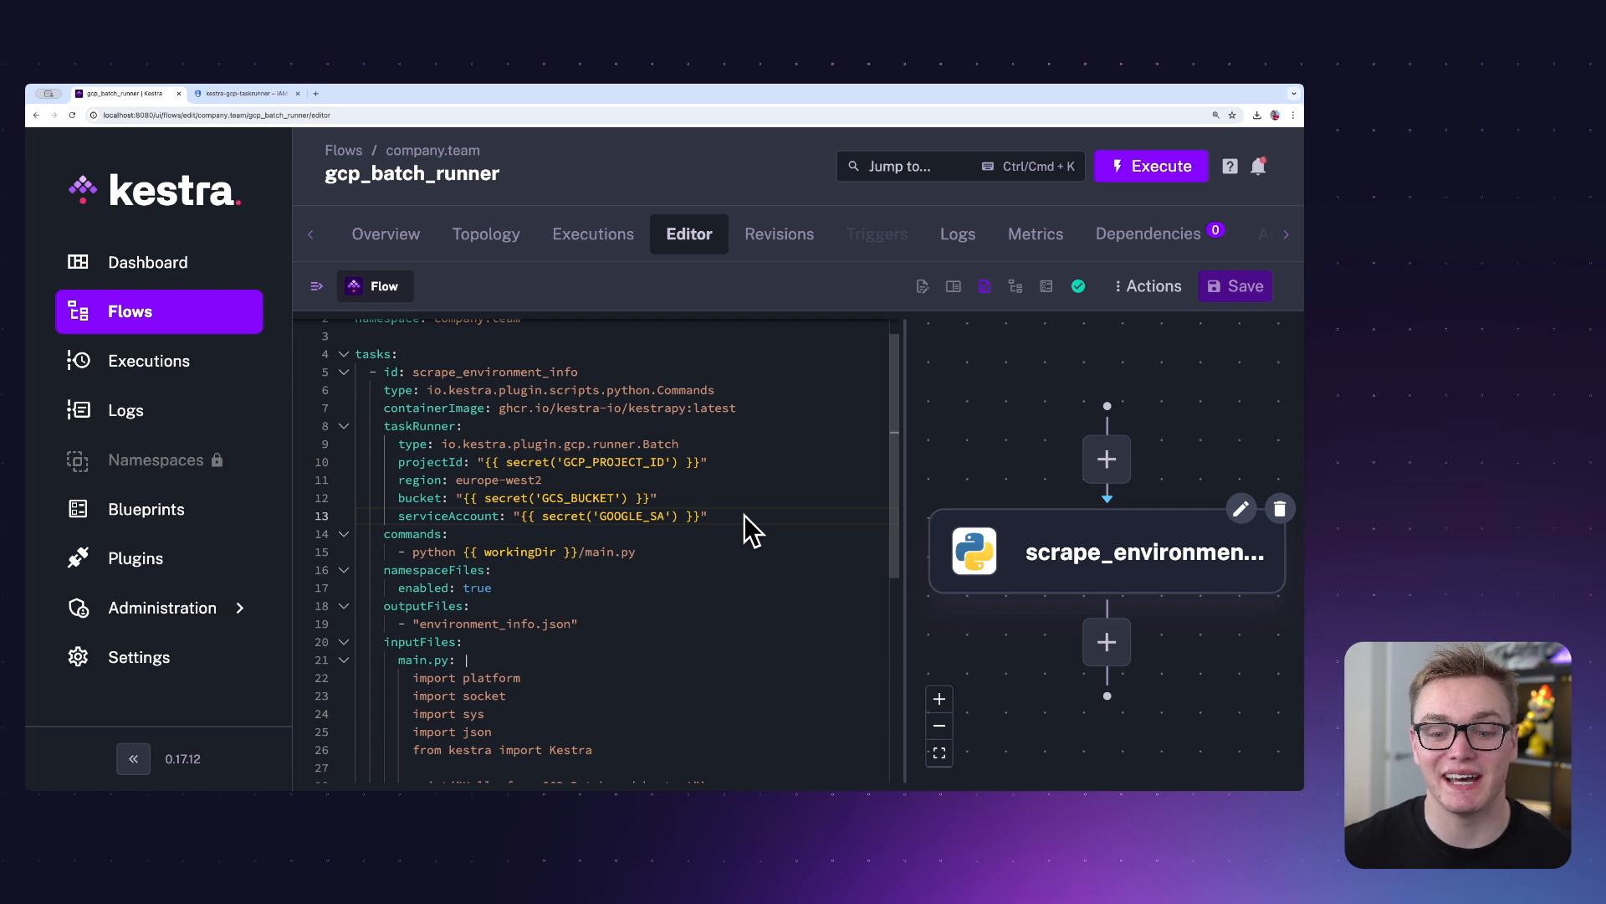
pyautogui.hotkey('ctrl', 'Home')
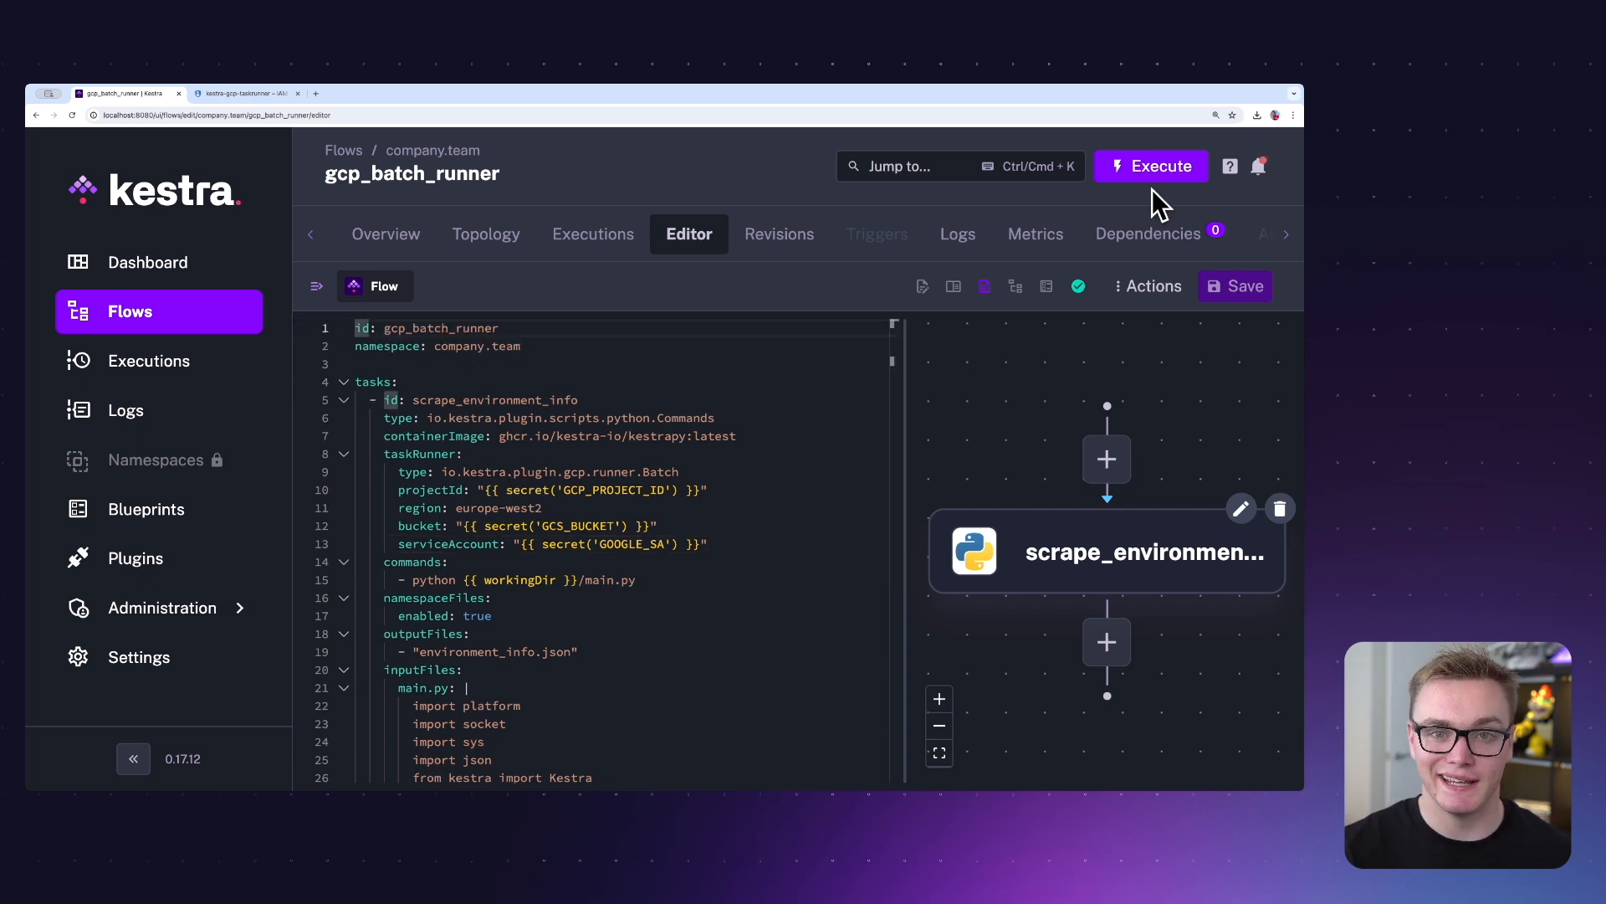
# Execute the gcp_batch_runner flow and expand the scrape_environment_info task's logs in the execution's Gantt view.
pyautogui.click(1166, 177)
pyautogui.click(889, 456)
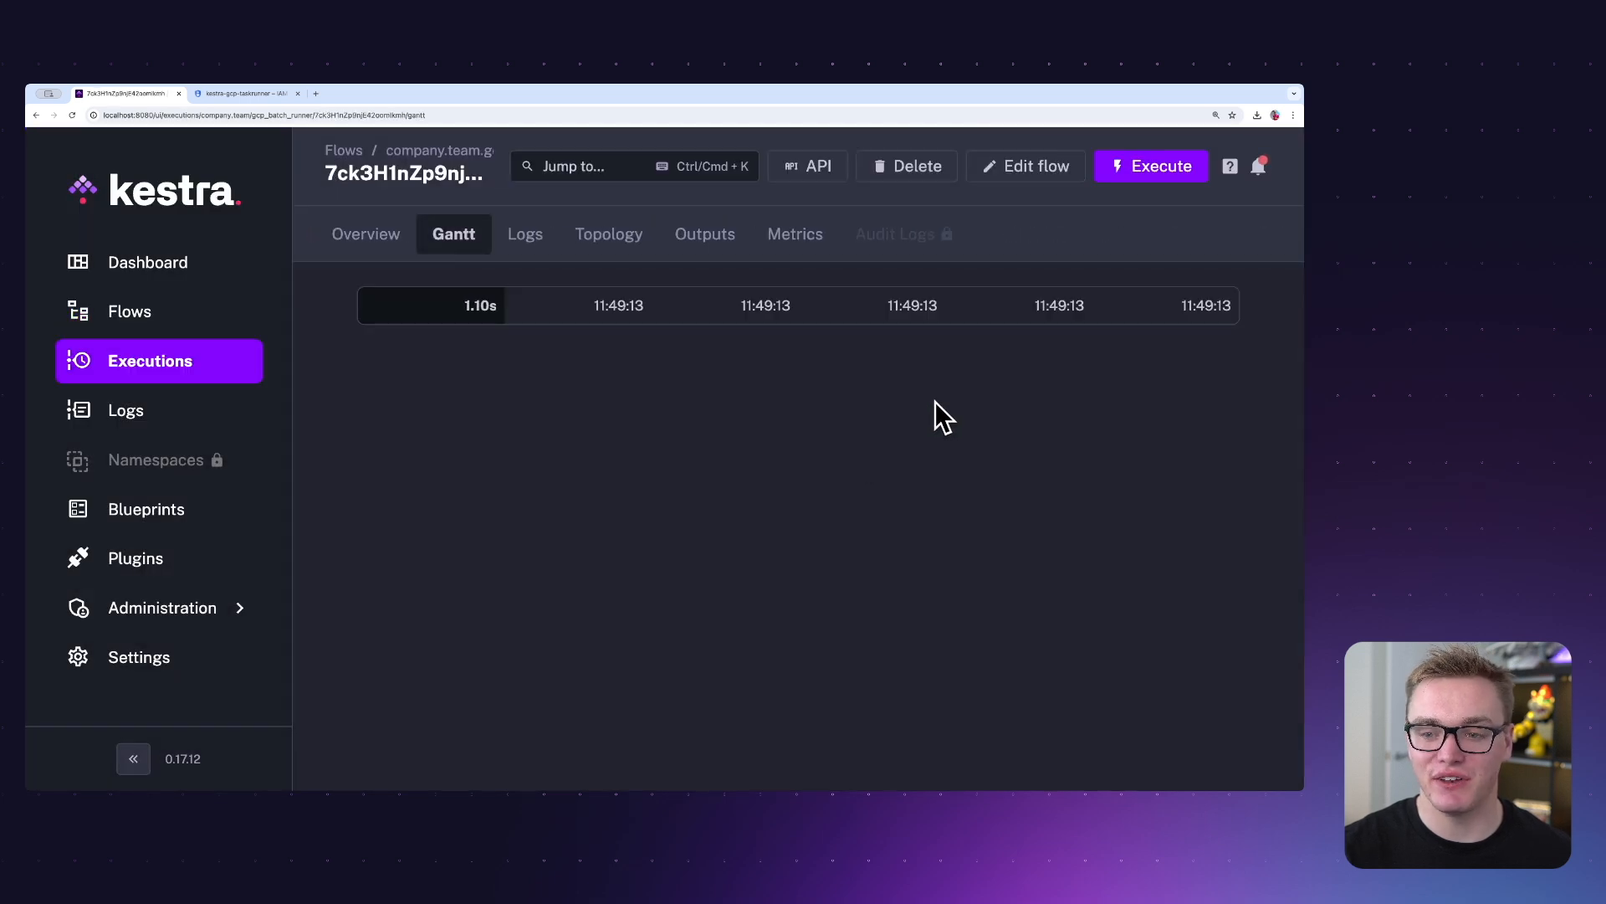
pyautogui.click(1073, 348)
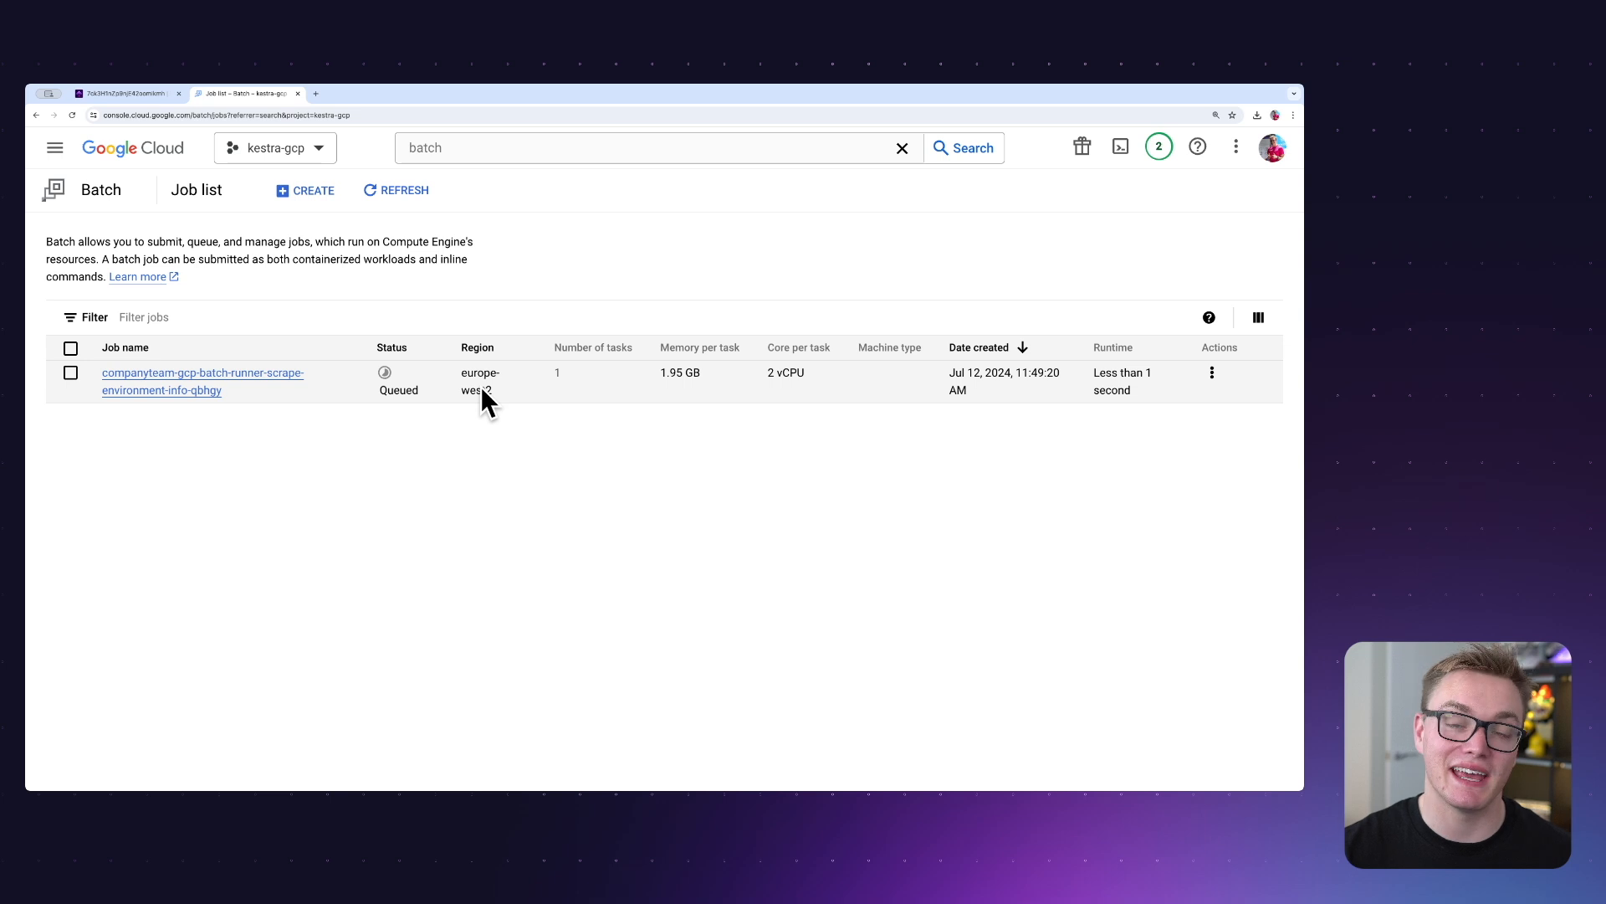
# Switch from the Google Cloud Batch job list to the Kestra execution and inspect the outputs line in the scrape_environment_info log.
pyautogui.click(134, 94)
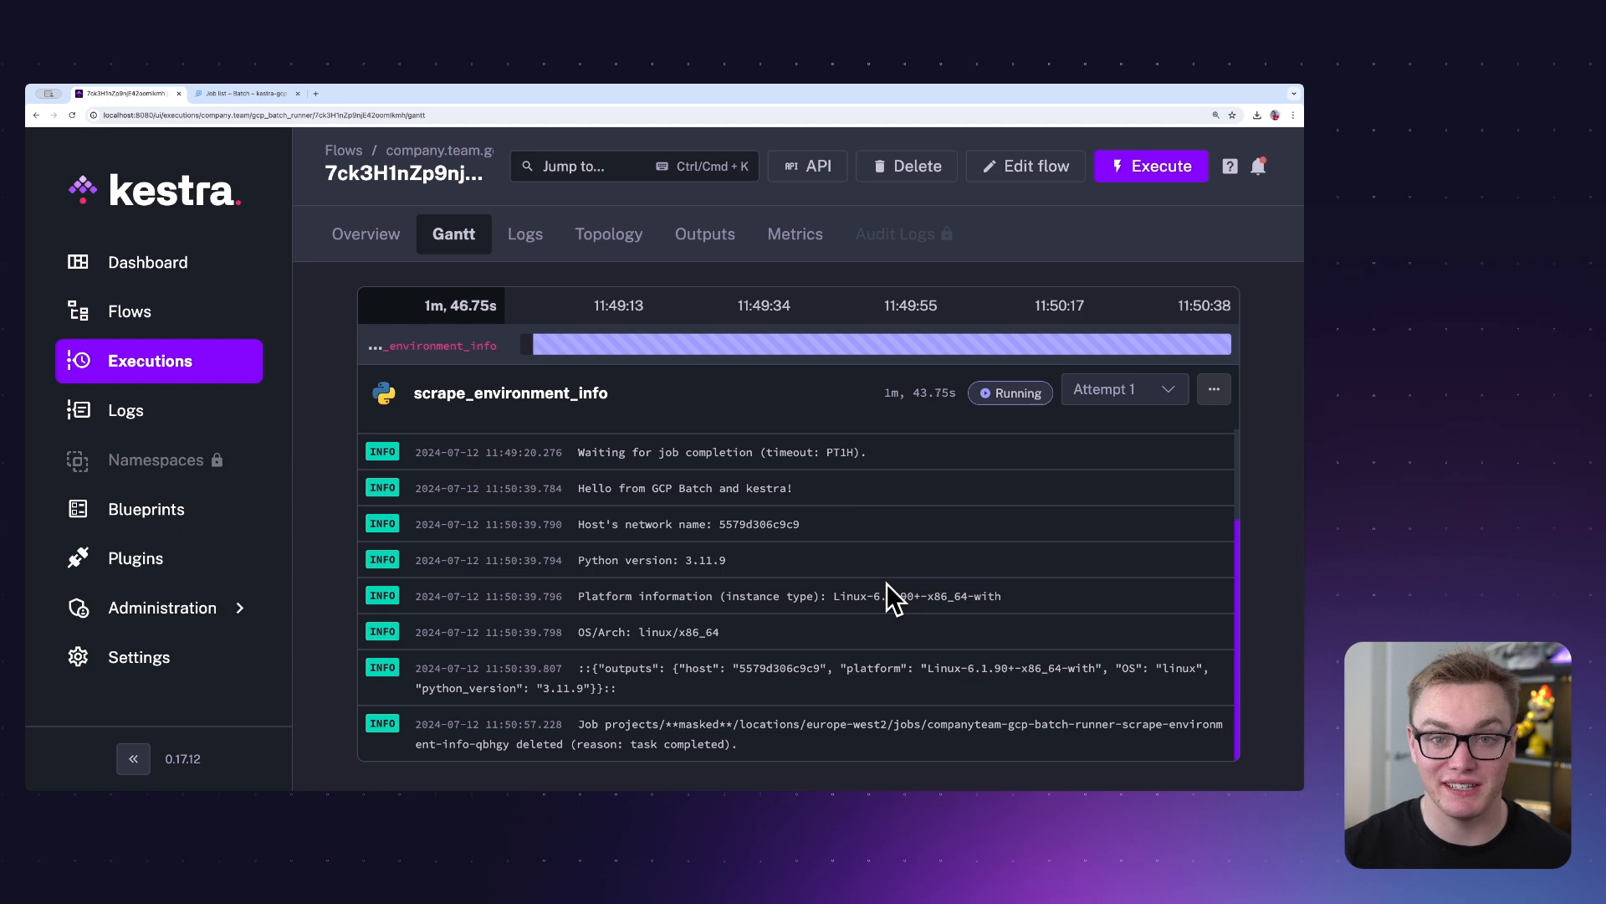
pyautogui.tripleClick(583, 685)
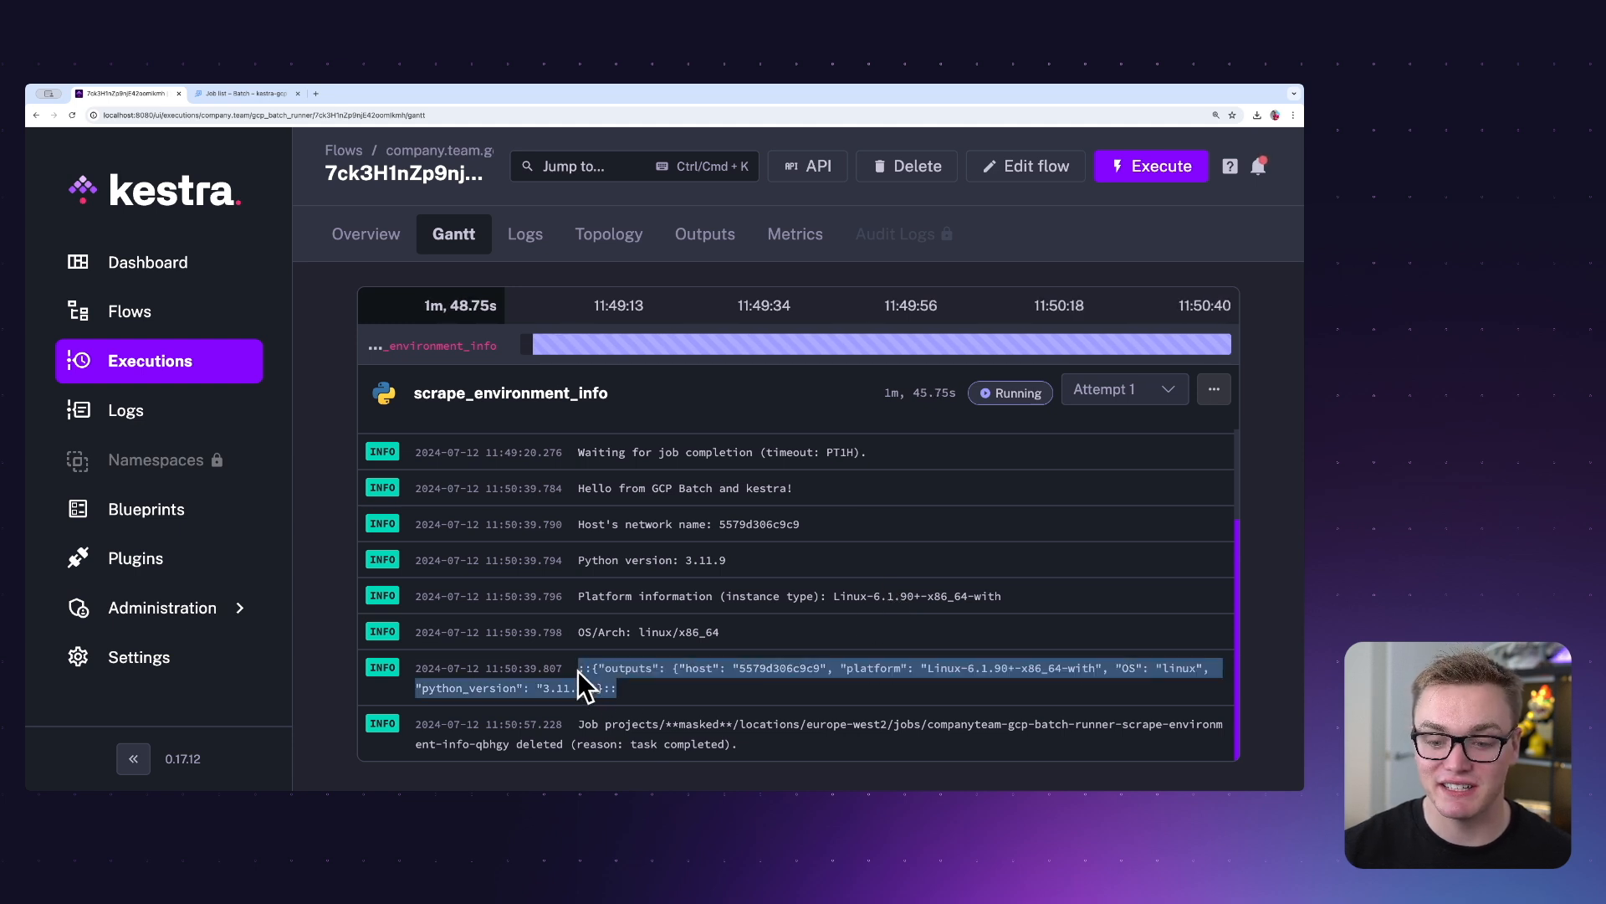
pyautogui.click(660, 685)
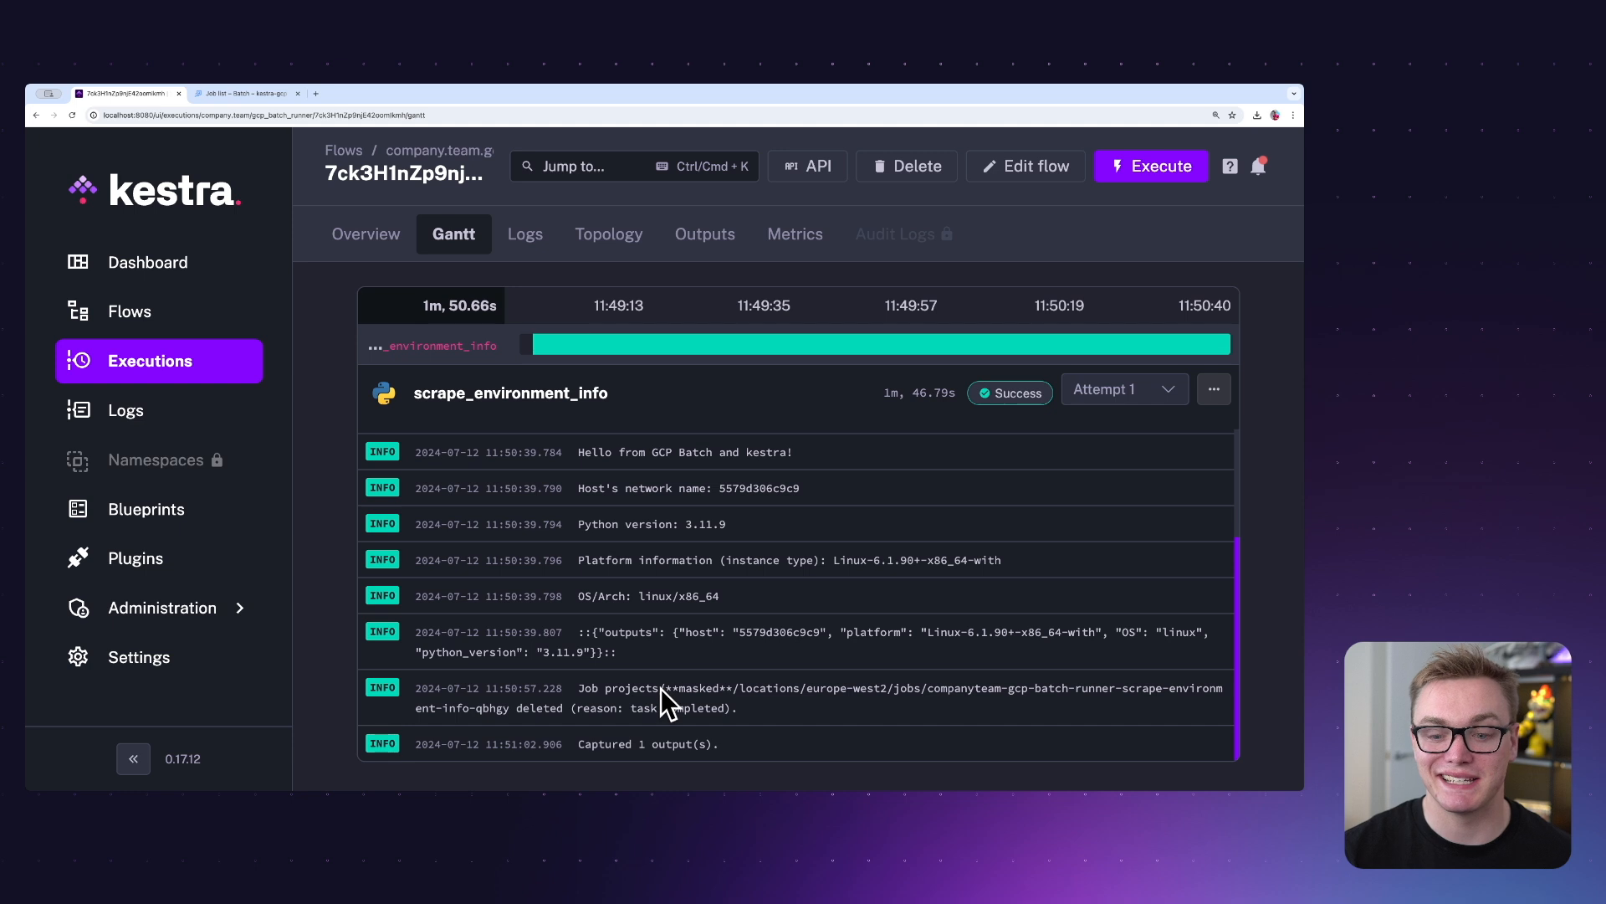
# Preview the environment_info.json file among the execution's outputs, inspect its contents and close the preview.
pyautogui.click(701, 233)
pyautogui.click(1113, 397)
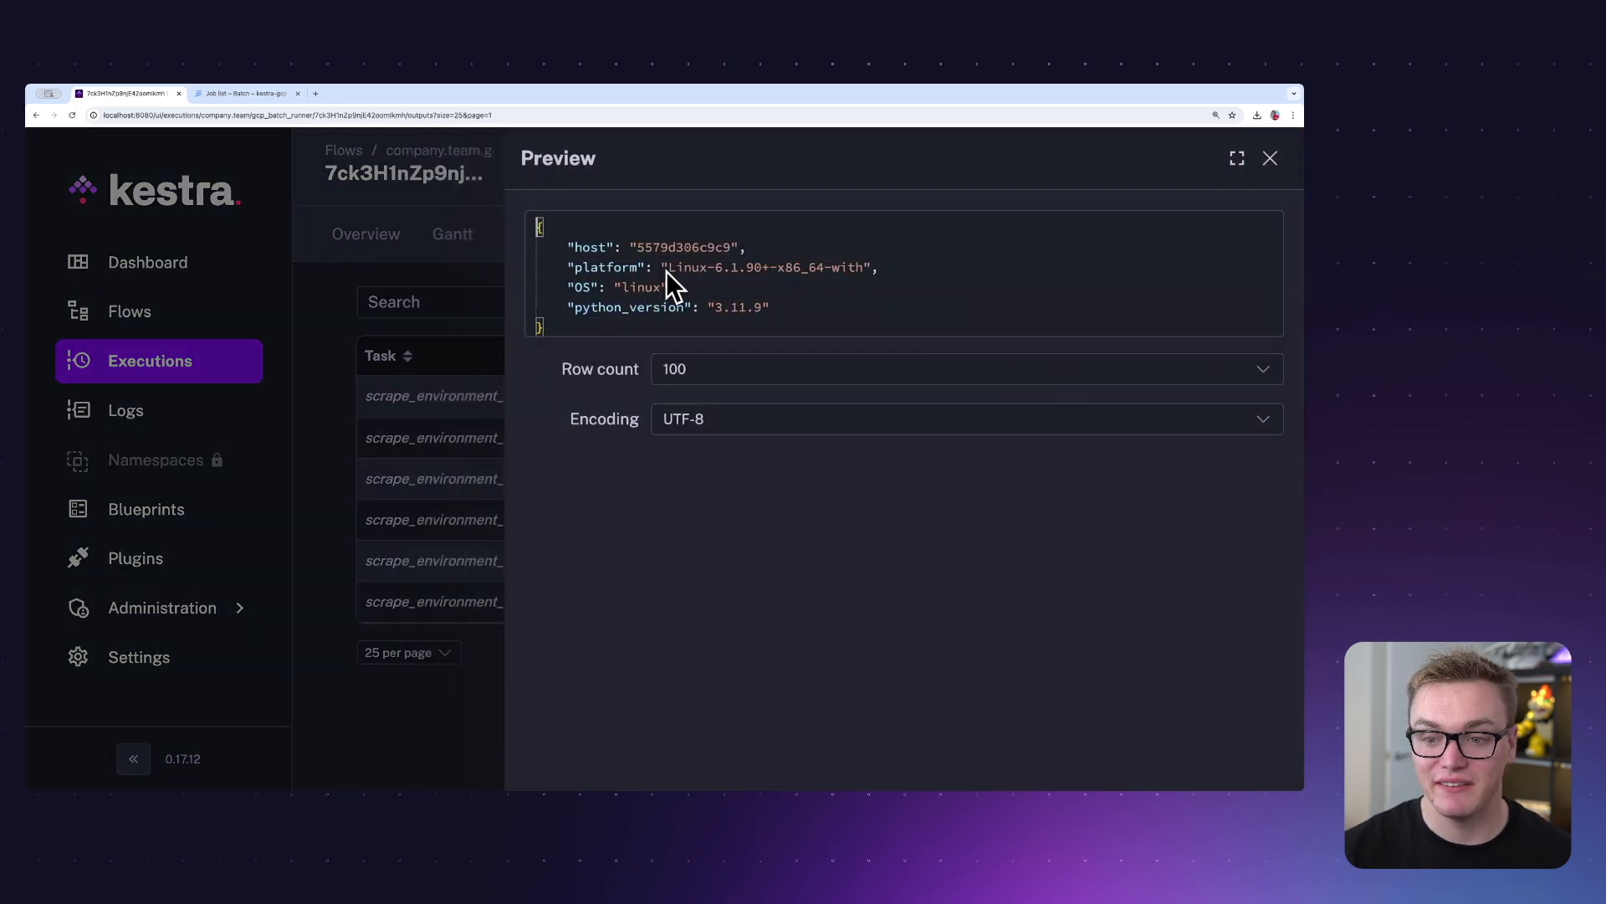
pyautogui.moveTo(584, 317); pyautogui.dragTo(527, 237)
pyautogui.click(668, 289)
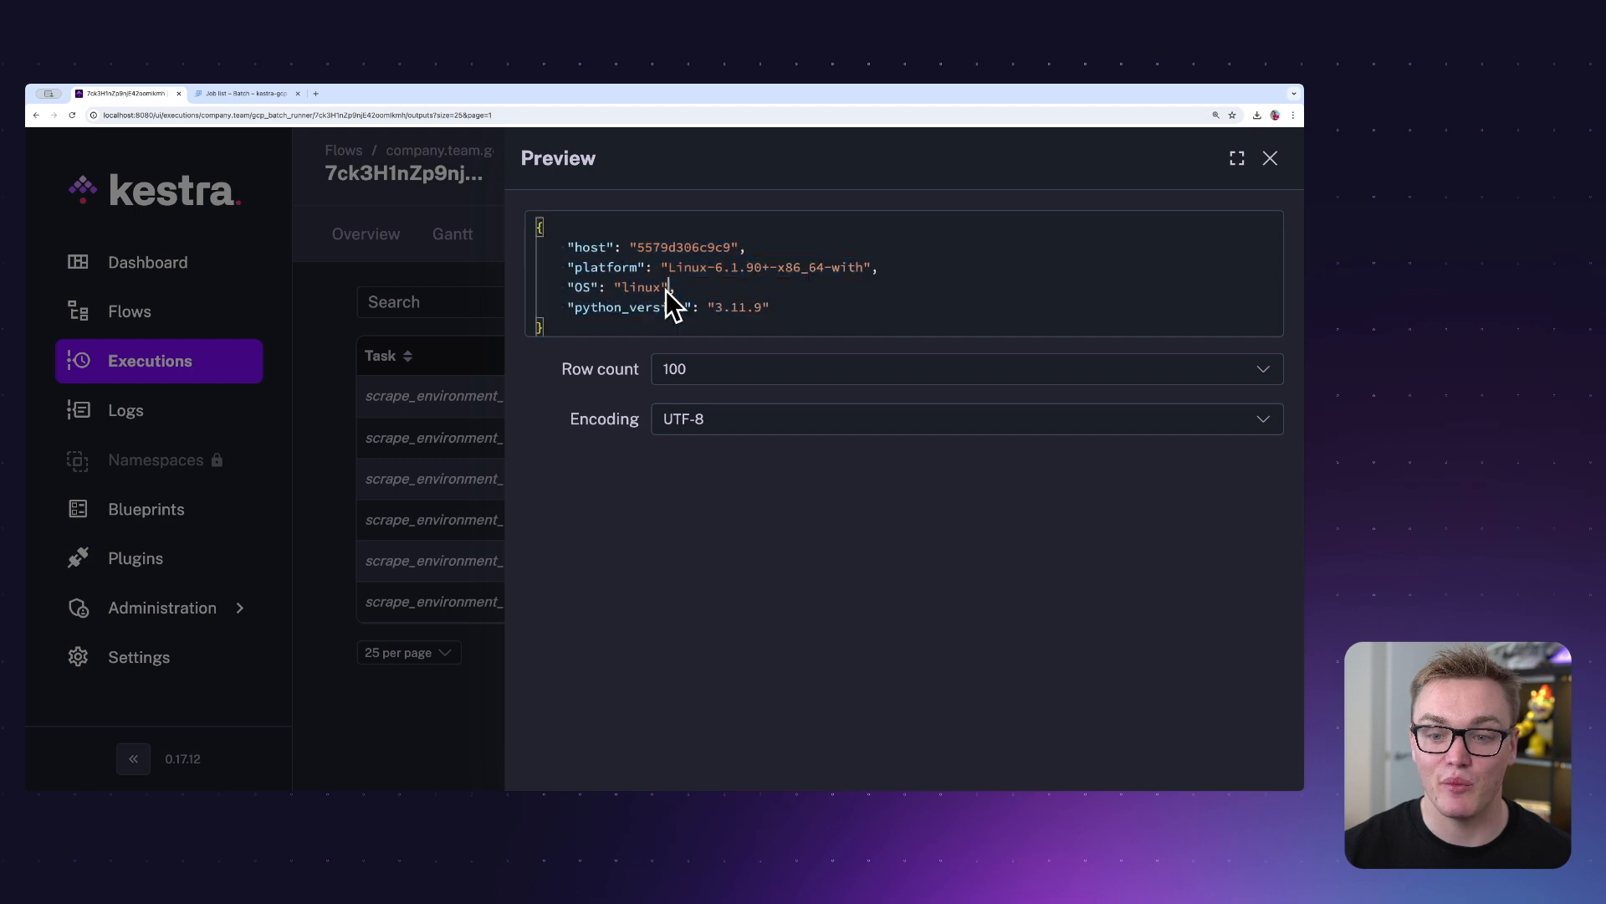
pyautogui.click(435, 359)
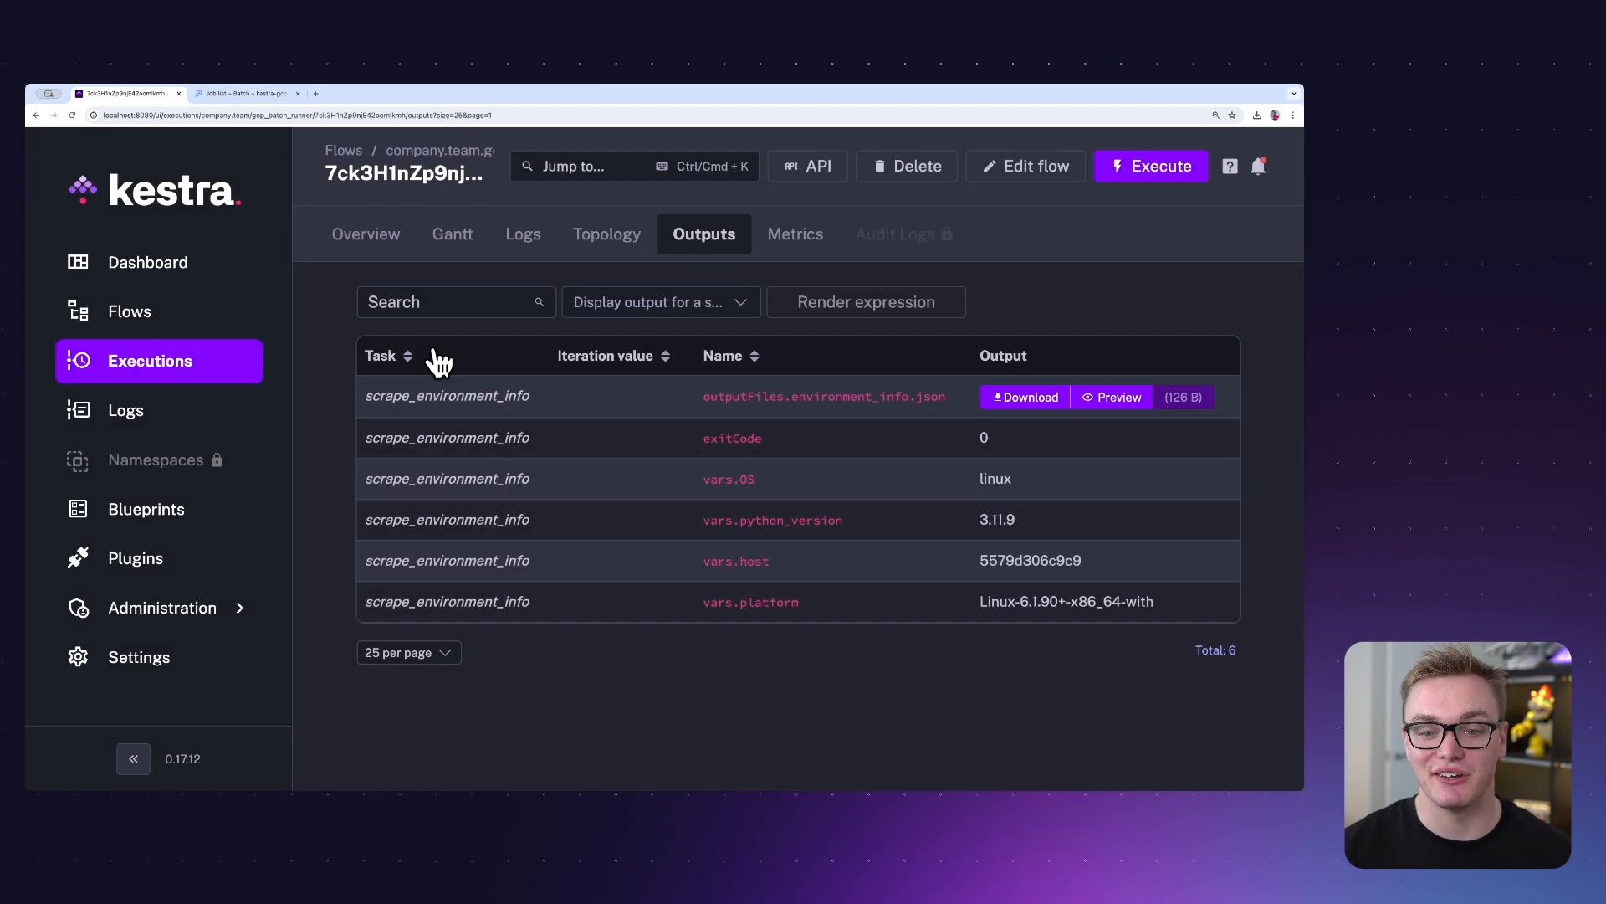